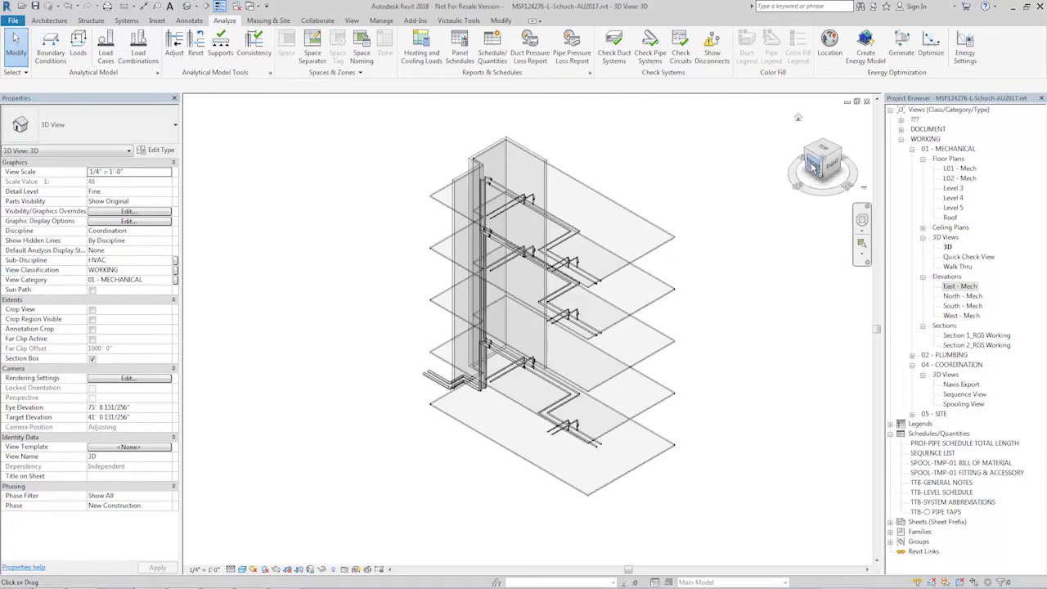
Step: Turn the 3D view to face the front and zoom in on the lowest pipe run
{"action": "left_click", "coordinate": [814, 166]}
{"action": "scroll", "coordinate": [561, 416], "scroll_direction": "up", "scroll_amount": 2}
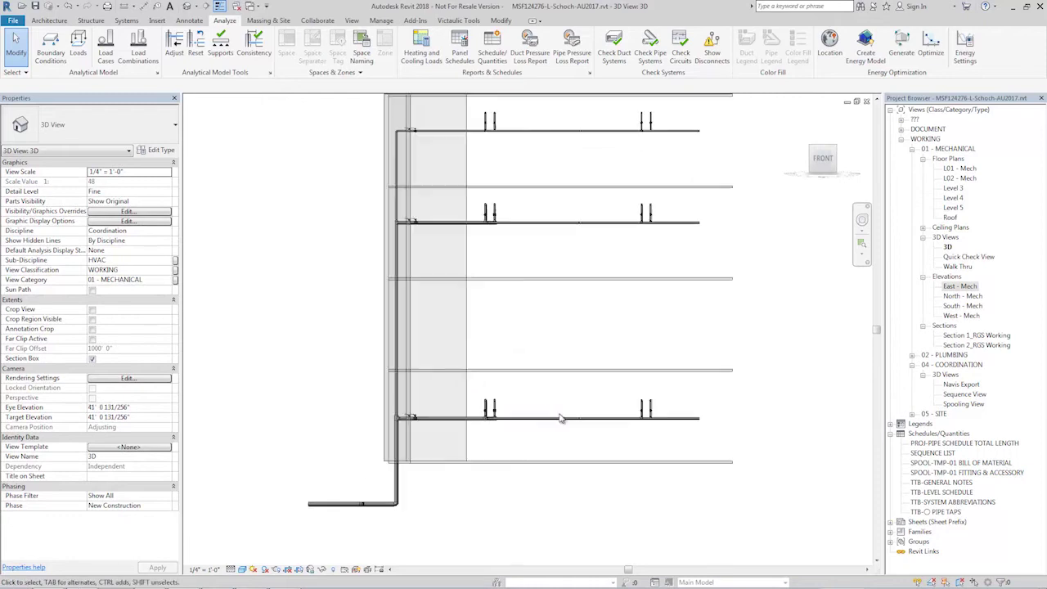
{"action": "scroll", "coordinate": [561, 418], "scroll_direction": "down", "scroll_amount": 2}
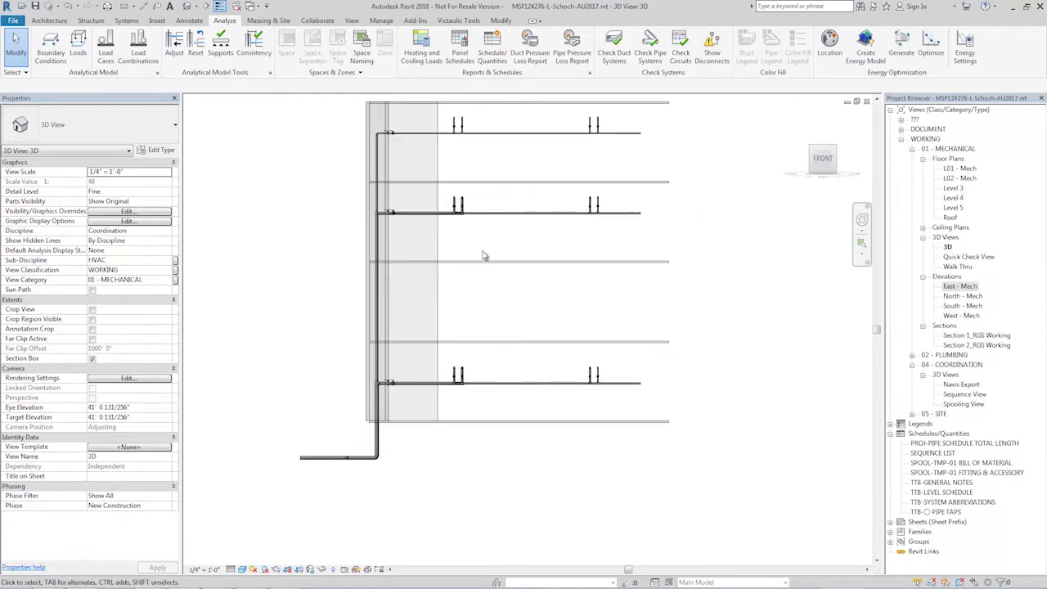
{"action": "scroll", "coordinate": [491, 381], "scroll_direction": "up", "scroll_amount": 2}
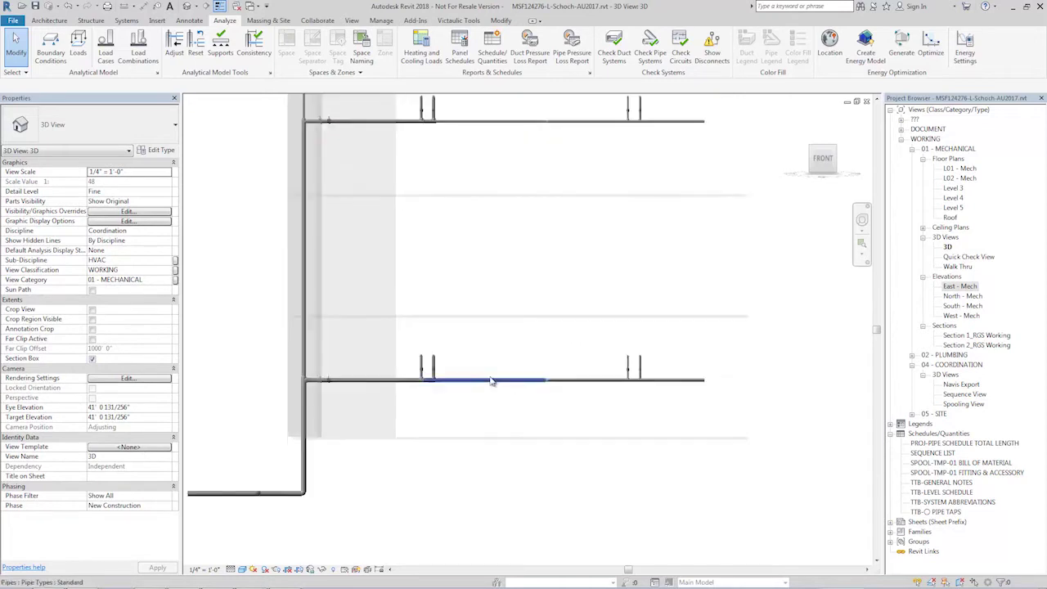
{"action": "scroll", "coordinate": [491, 381], "scroll_direction": "up", "scroll_amount": 1}
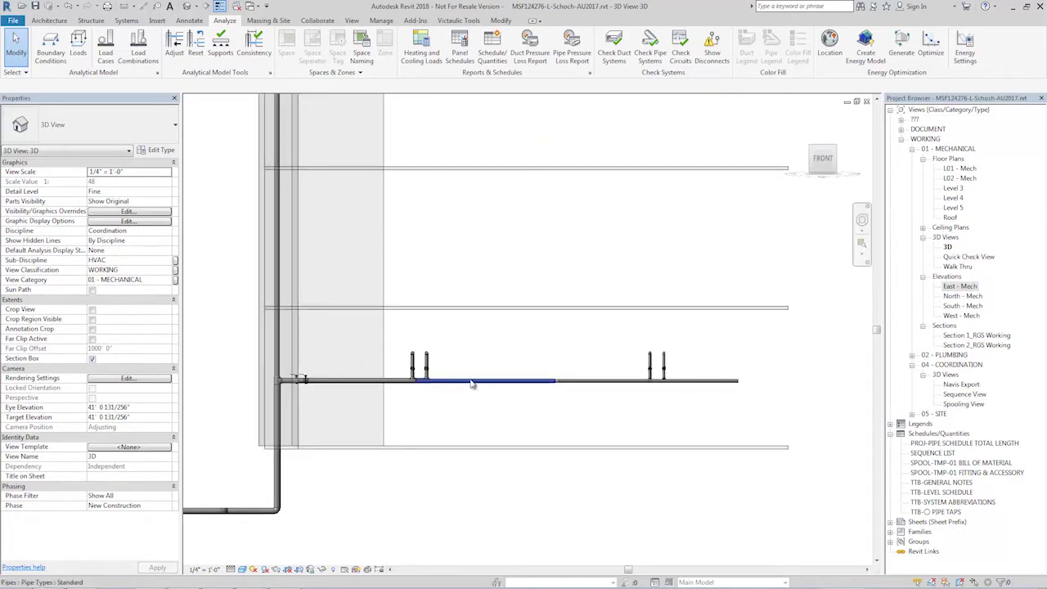
Step: Check the Level 2 properties of the lower pipe, SOV valve, left riser and 6"x4" transition fitting
{"action": "left_click", "coordinate": [472, 384]}
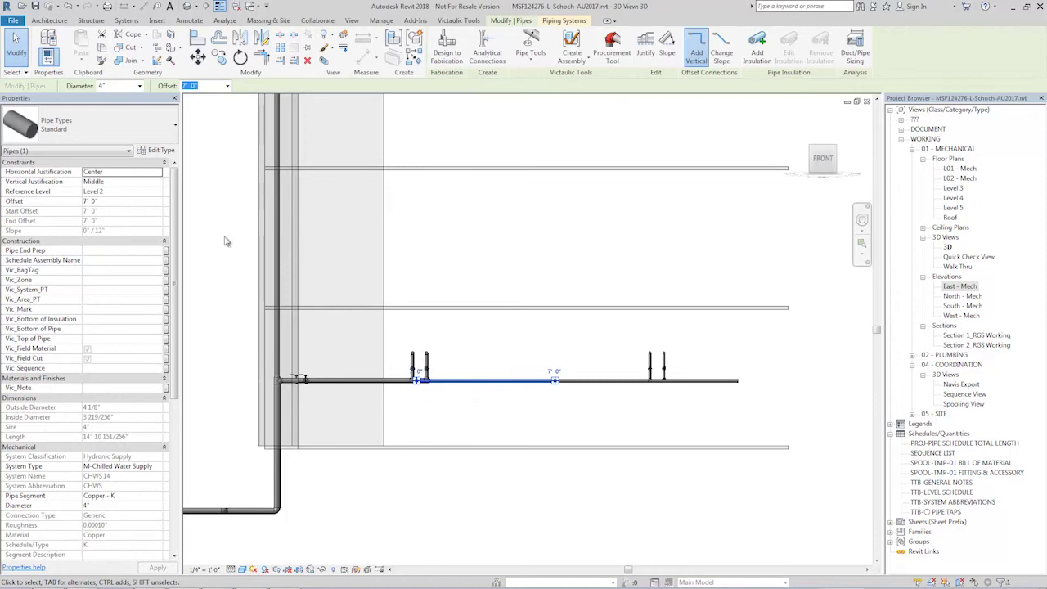
{"action": "left_click", "coordinate": [458, 356]}
{"action": "scroll", "coordinate": [426, 370], "scroll_direction": "up", "scroll_amount": 4}
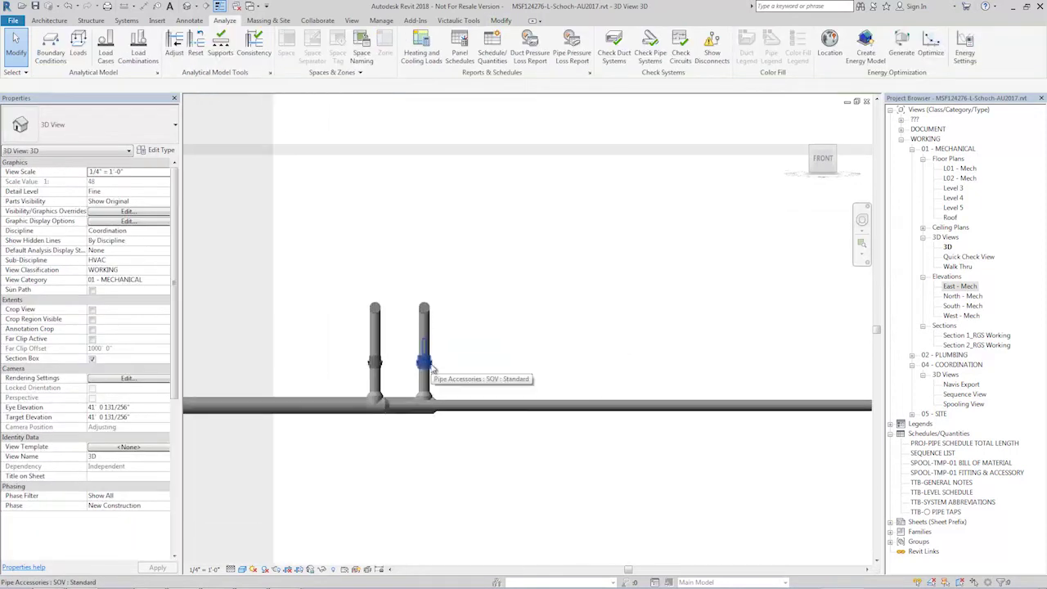
{"action": "left_click", "coordinate": [427, 365]}
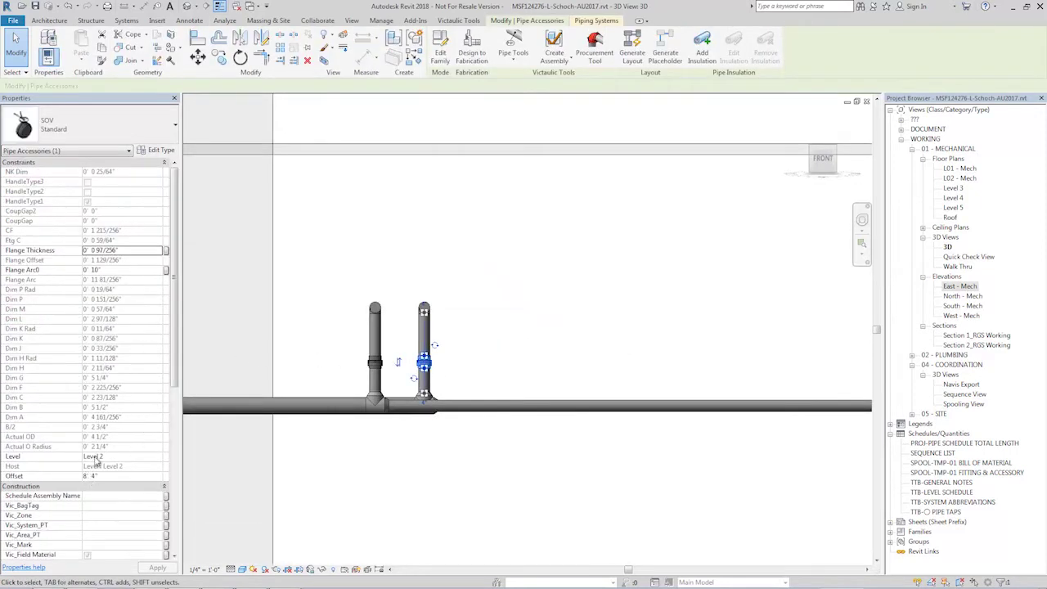
{"action": "left_click", "coordinate": [372, 319]}
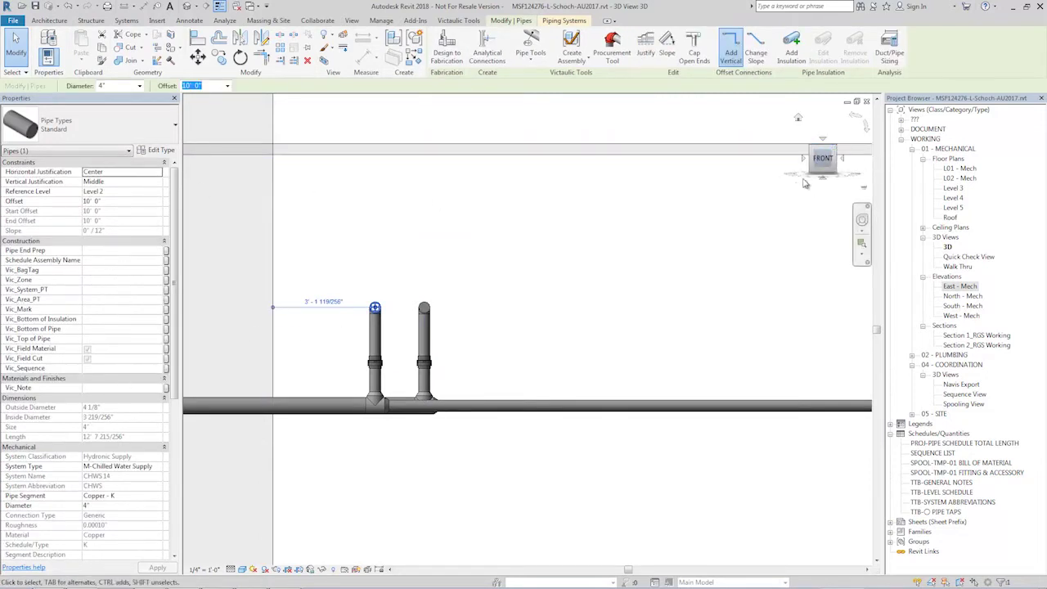
{"action": "left_click", "coordinate": [377, 402]}
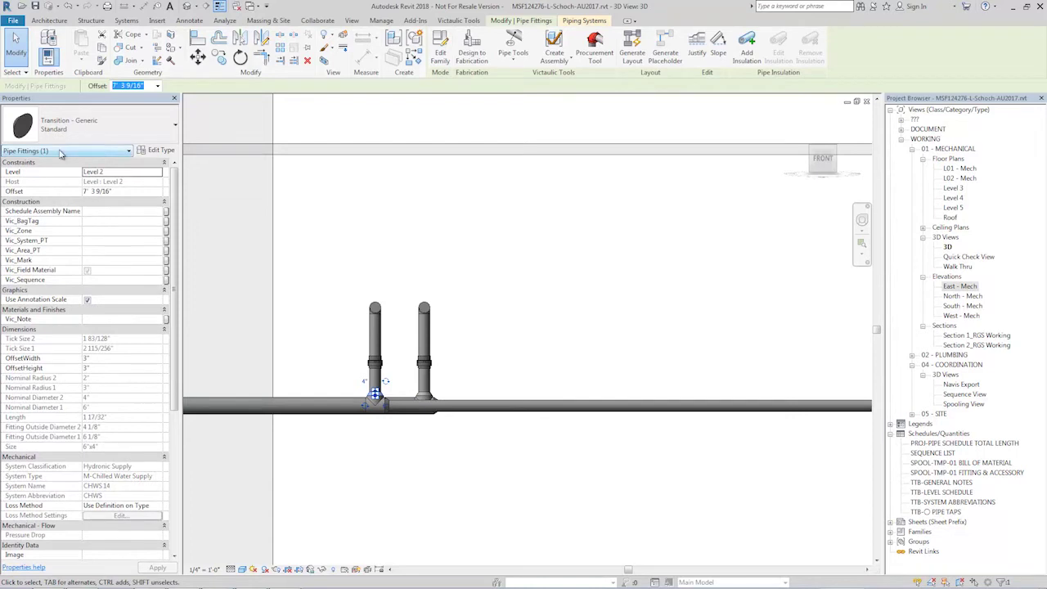
Step: Window-select the lowest pipe run with its risers, fittings and valves
{"action": "left_click", "coordinate": [627, 258]}
{"action": "scroll", "coordinate": [626, 259], "scroll_direction": "down", "scroll_amount": 3}
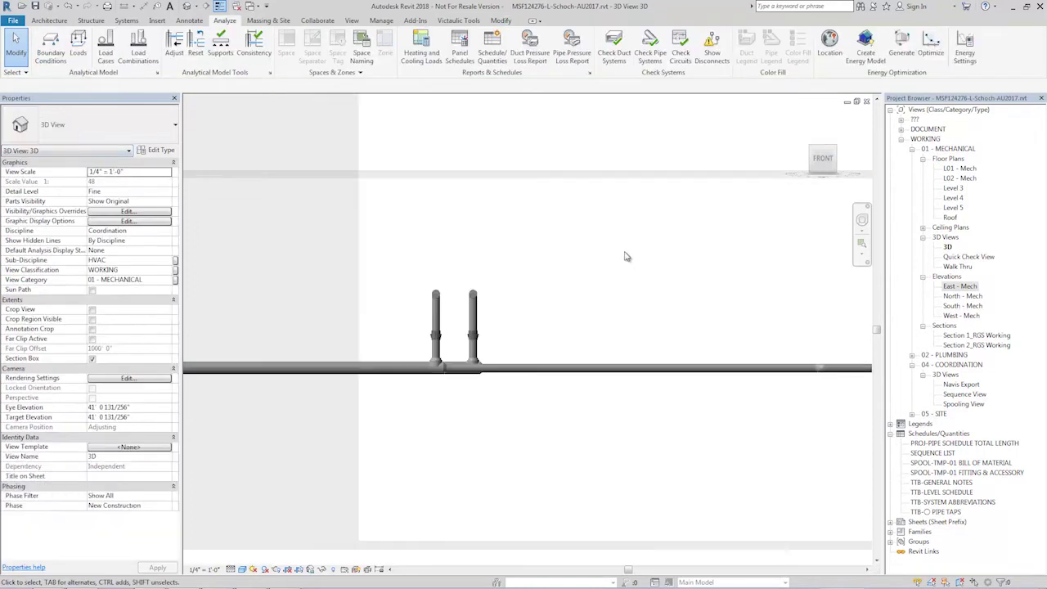
{"action": "scroll", "coordinate": [597, 259], "scroll_direction": "down", "scroll_amount": 3}
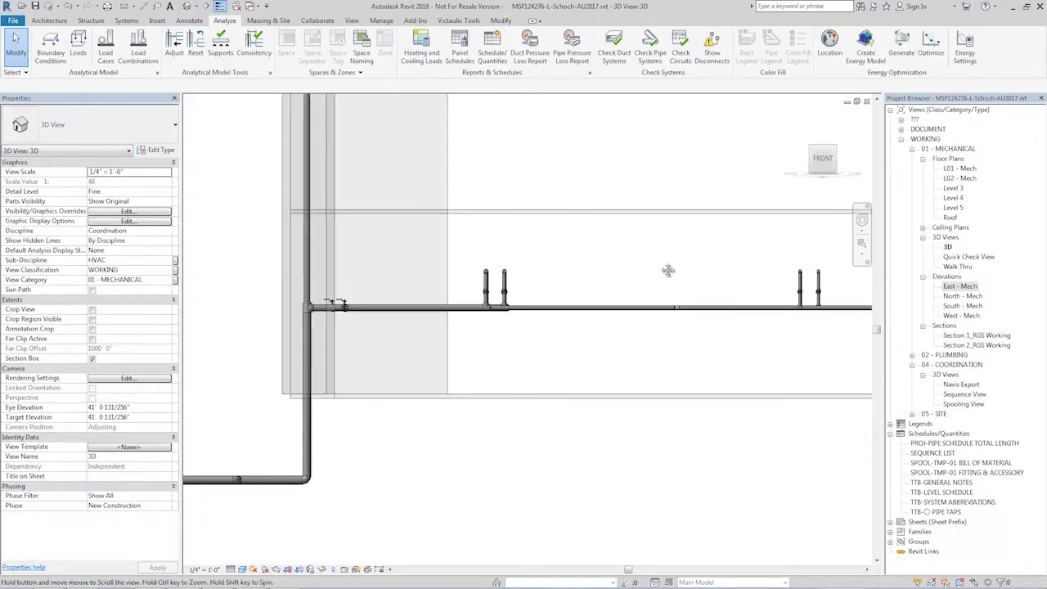
{"action": "scroll", "coordinate": [632, 266], "scroll_direction": "up", "scroll_amount": 2}
{"action": "scroll", "coordinate": [632, 265], "scroll_direction": "down", "scroll_amount": 2}
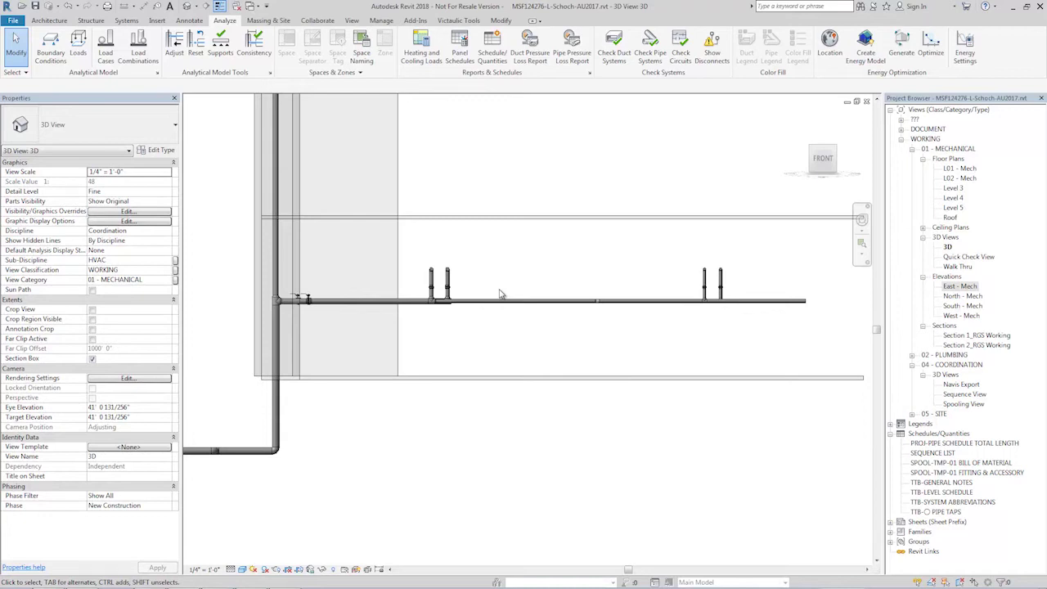
{"action": "scroll", "coordinate": [505, 298], "scroll_direction": "up", "scroll_amount": 2}
{"action": "scroll", "coordinate": [741, 294], "scroll_direction": "down", "scroll_amount": 3}
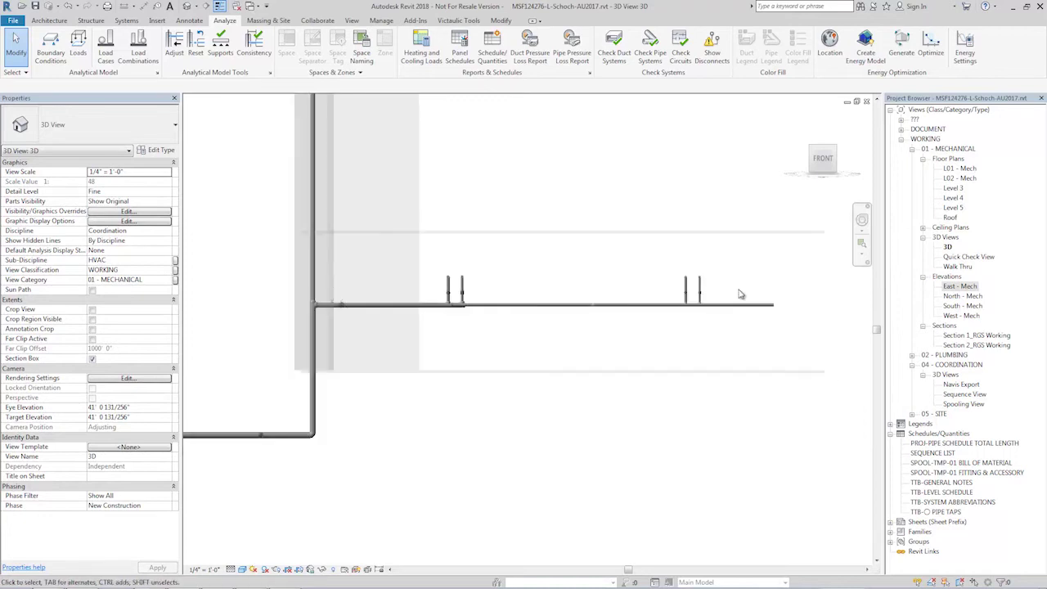
{"action": "scroll", "coordinate": [668, 299], "scroll_direction": "up", "scroll_amount": 1}
{"action": "scroll", "coordinate": [420, 313], "scroll_direction": "down", "scroll_amount": 1}
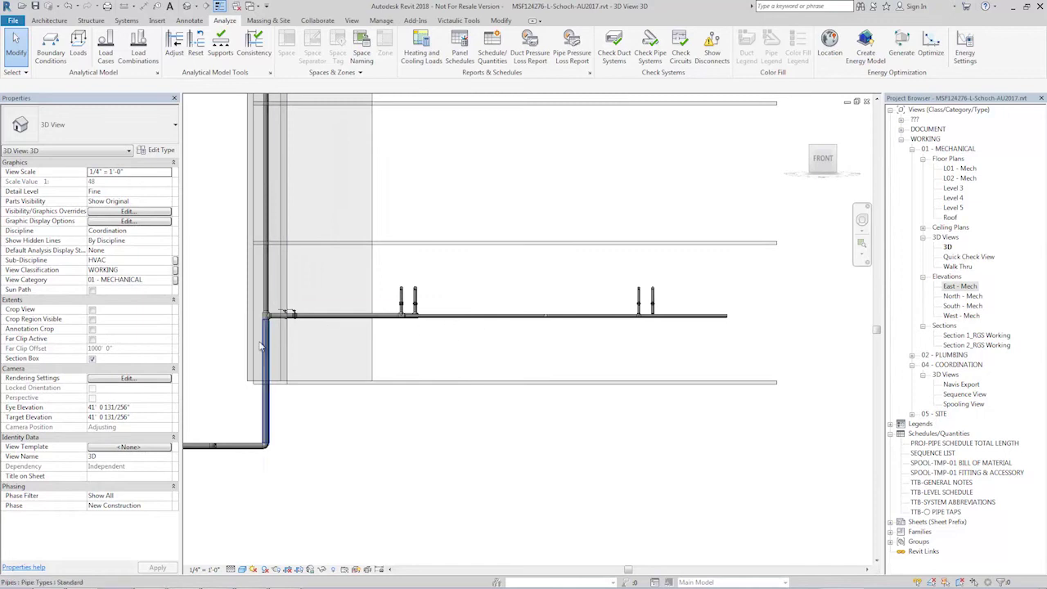
{"action": "left_click_drag", "start_coordinate": [209, 352], "coordinate": [759, 275]}
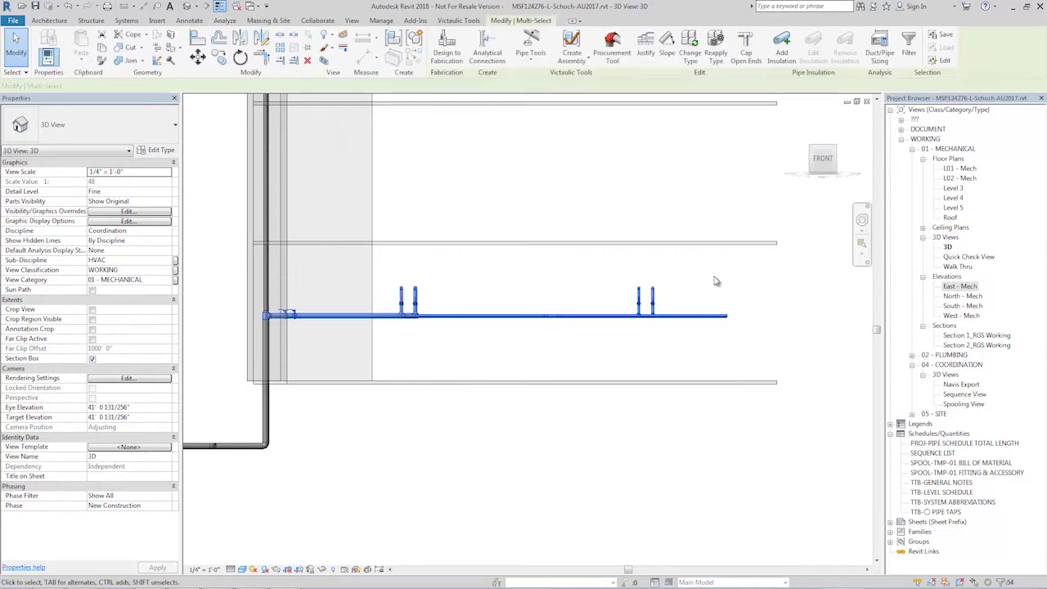
Step: Move the selected run up about 15'-6" to the floor above
{"action": "left_click", "coordinate": [198, 56]}
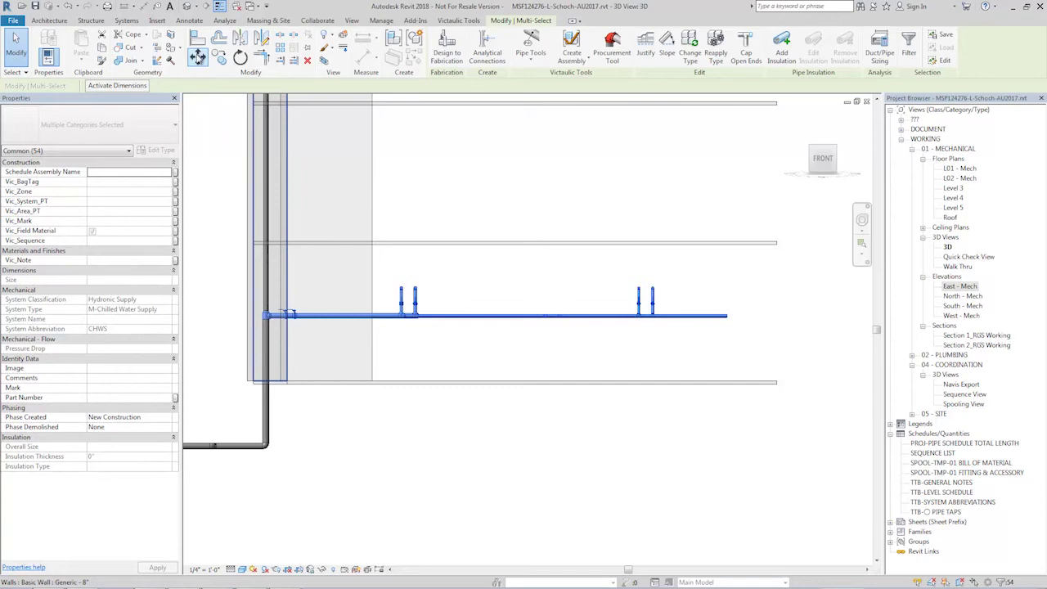
{"action": "left_click", "coordinate": [518, 293]}
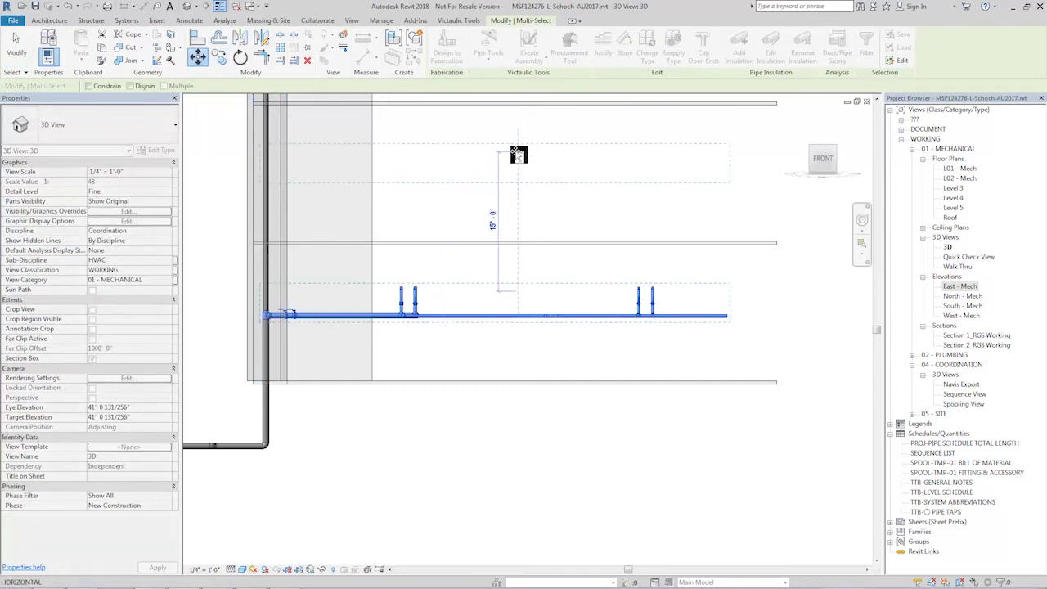
{"action": "left_click", "coordinate": [521, 181]}
{"action": "left_click", "coordinate": [515, 210]}
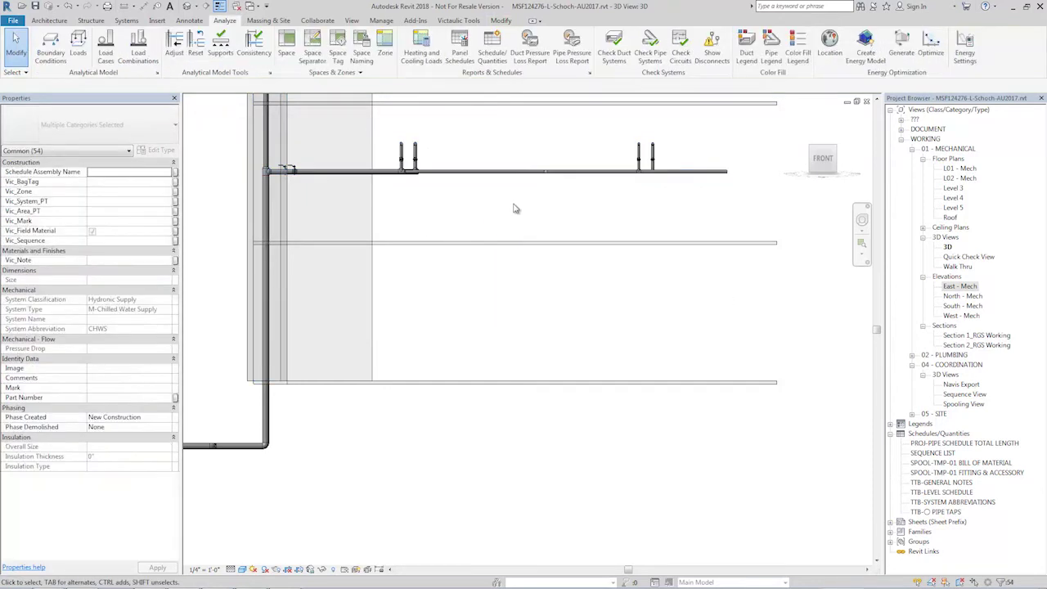
{"action": "scroll", "coordinate": [424, 163], "scroll_direction": "up", "scroll_amount": 3}
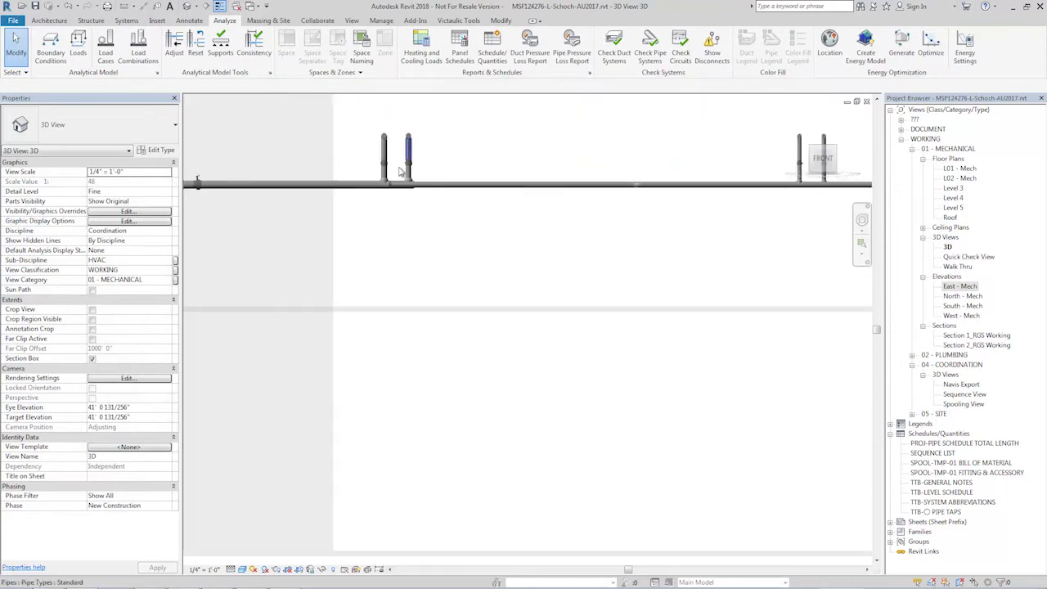
{"action": "left_click", "coordinate": [356, 189]}
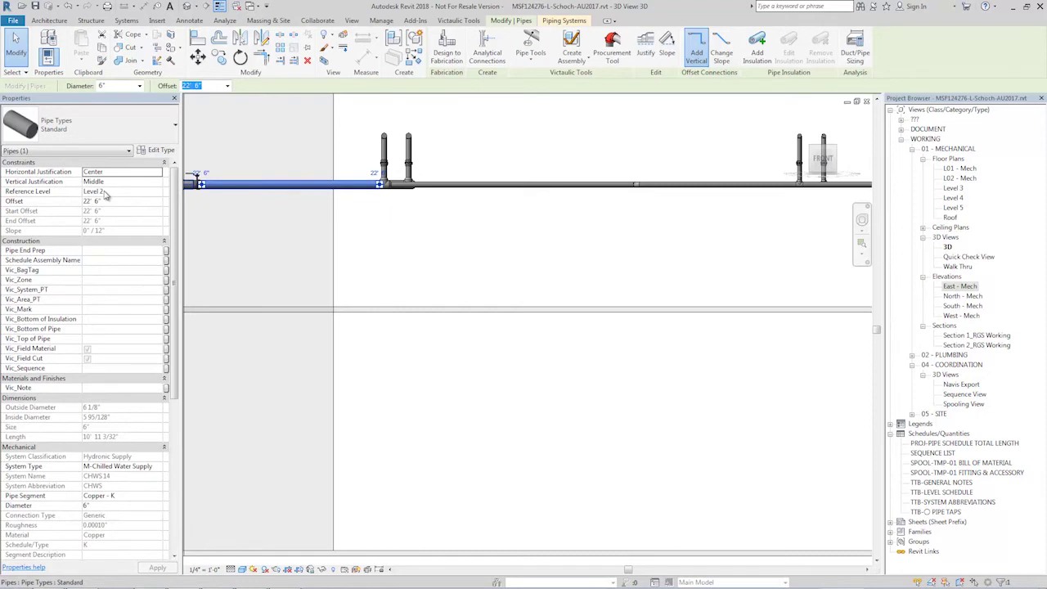
{"action": "key", "text": "Escape"}
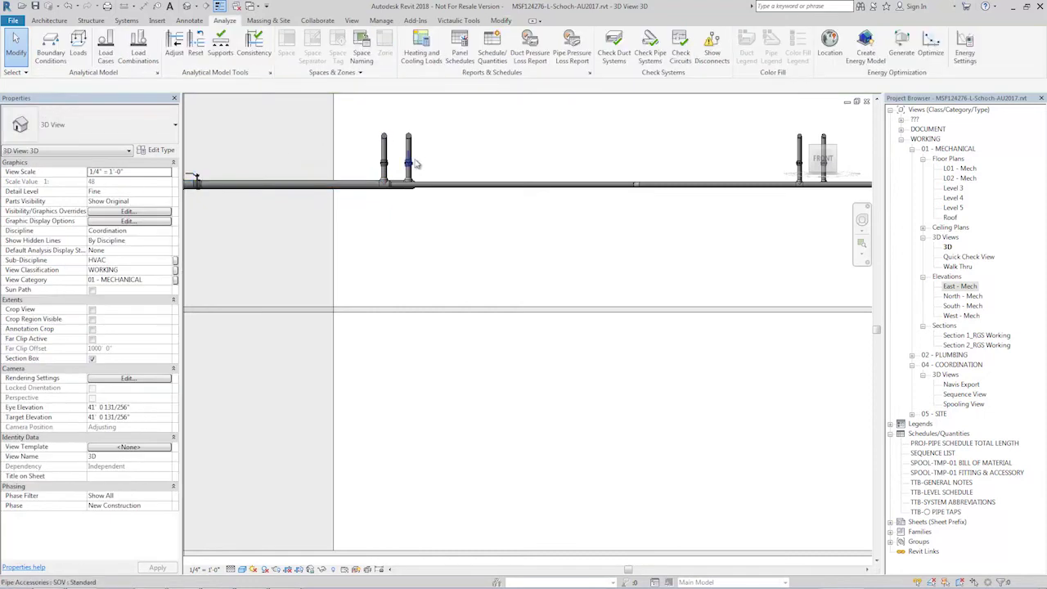
{"action": "scroll", "coordinate": [416, 164], "scroll_direction": "up", "scroll_amount": 4}
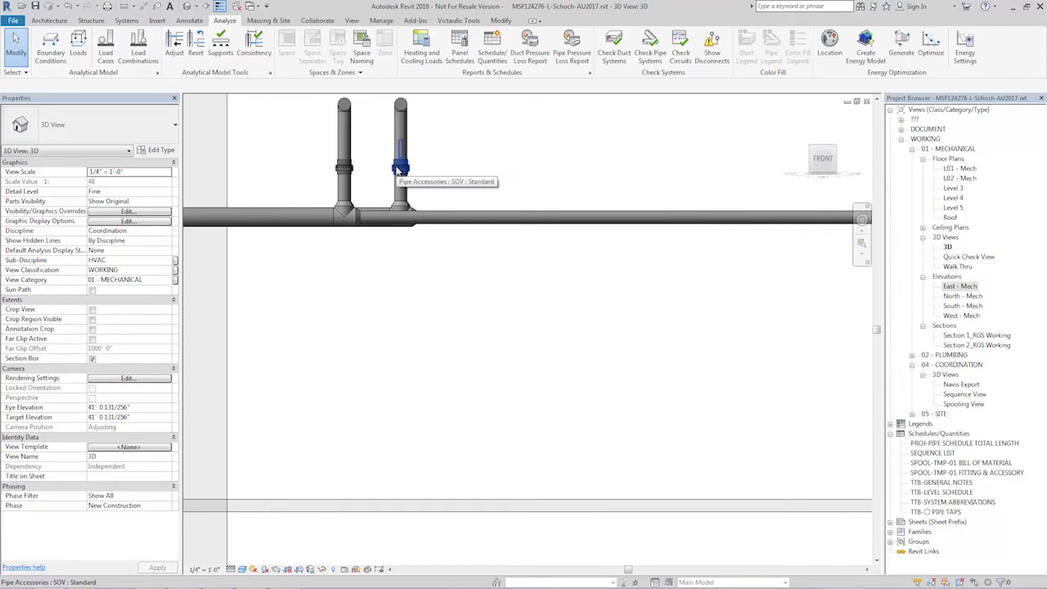
{"action": "left_click", "coordinate": [400, 169]}
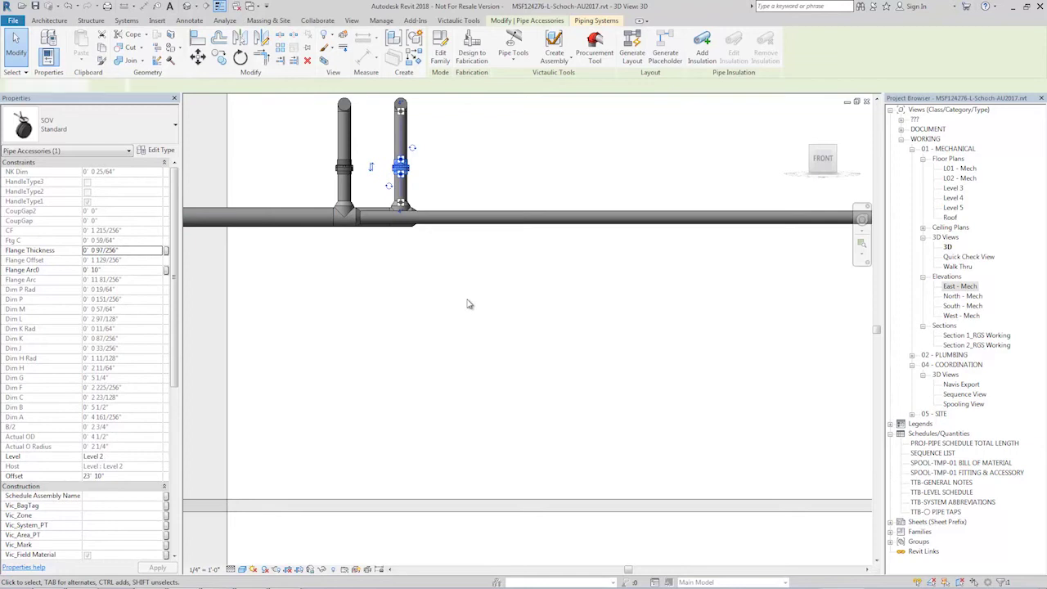
{"action": "left_click", "coordinate": [499, 296]}
{"action": "scroll", "coordinate": [522, 291], "scroll_direction": "down", "scroll_amount": 3}
{"action": "scroll", "coordinate": [521, 290], "scroll_direction": "down", "scroll_amount": 4}
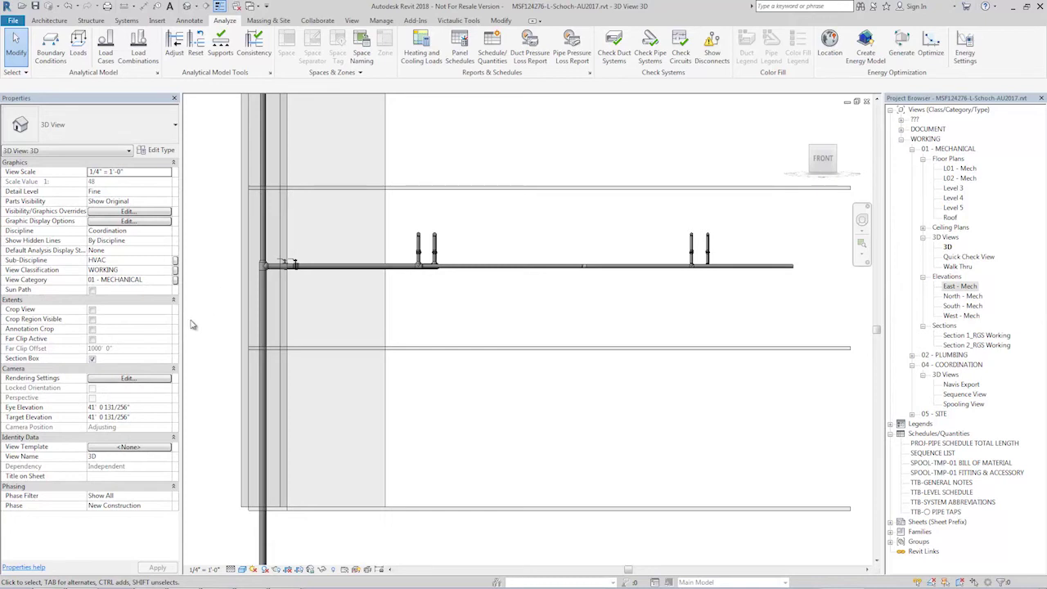
{"action": "left_click_drag", "start_coordinate": [190, 321], "coordinate": [820, 209]}
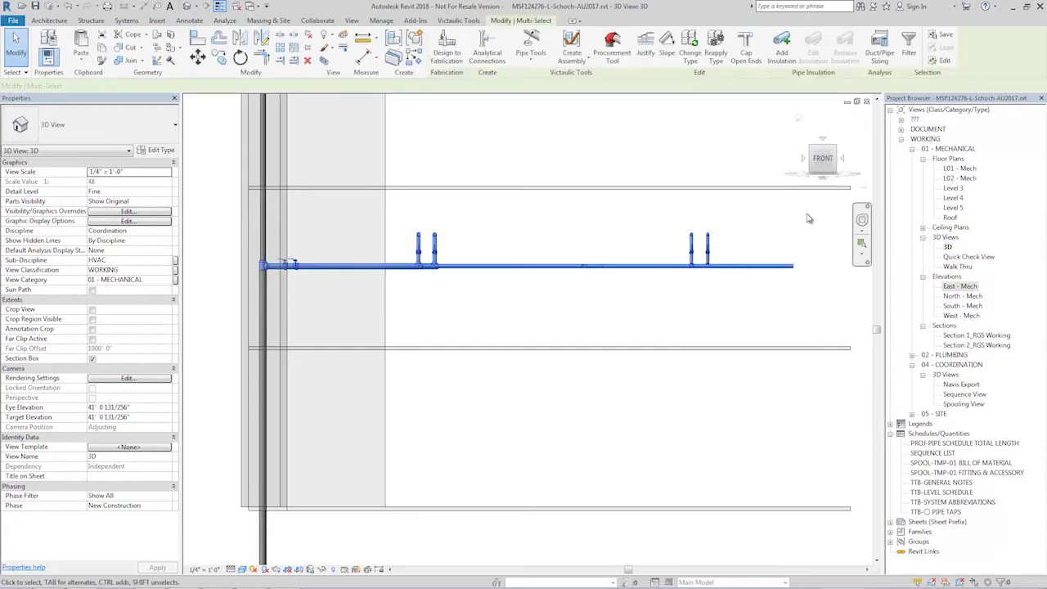
Step: Move the selected chilled water pipe run back down one floor
{"action": "left_click", "coordinate": [197, 59]}
{"action": "left_click", "coordinate": [515, 222]}
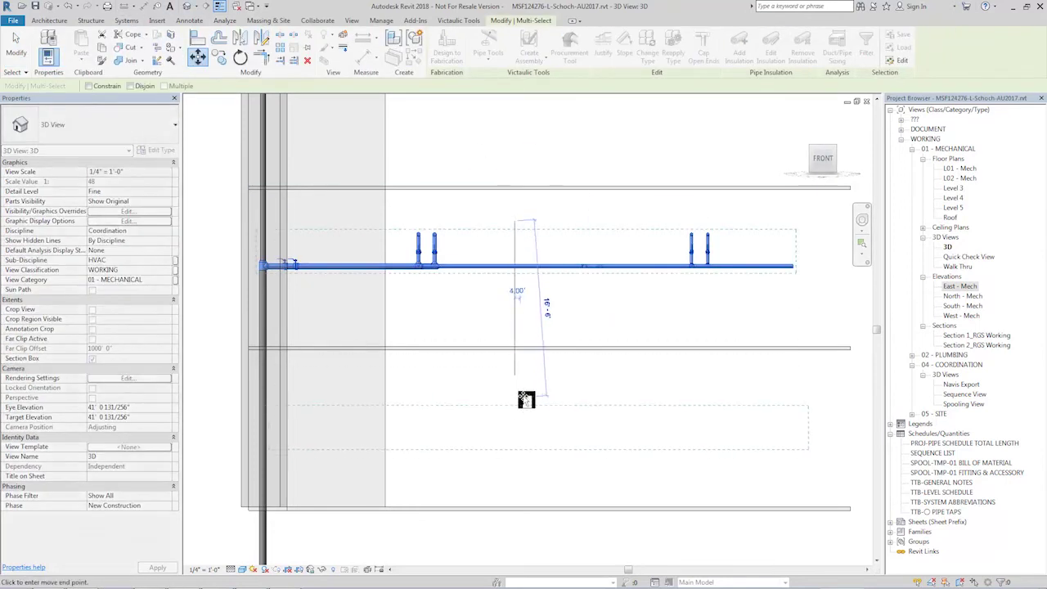
{"action": "left_click", "coordinate": [515, 407]}
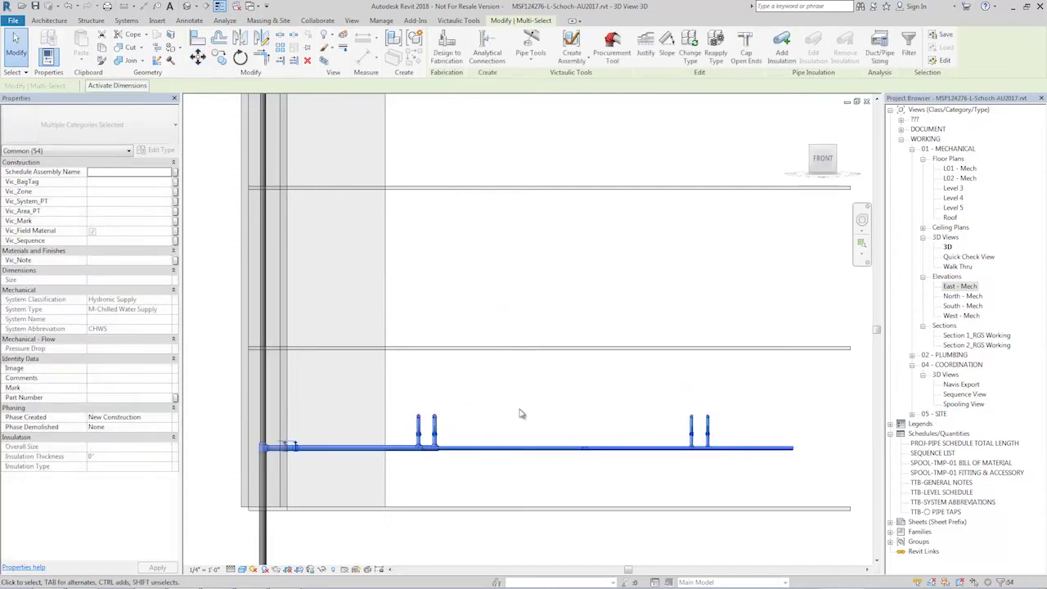
{"action": "middle_click_drag", "start_coordinate": [515, 406], "coordinate": [491, 379]}
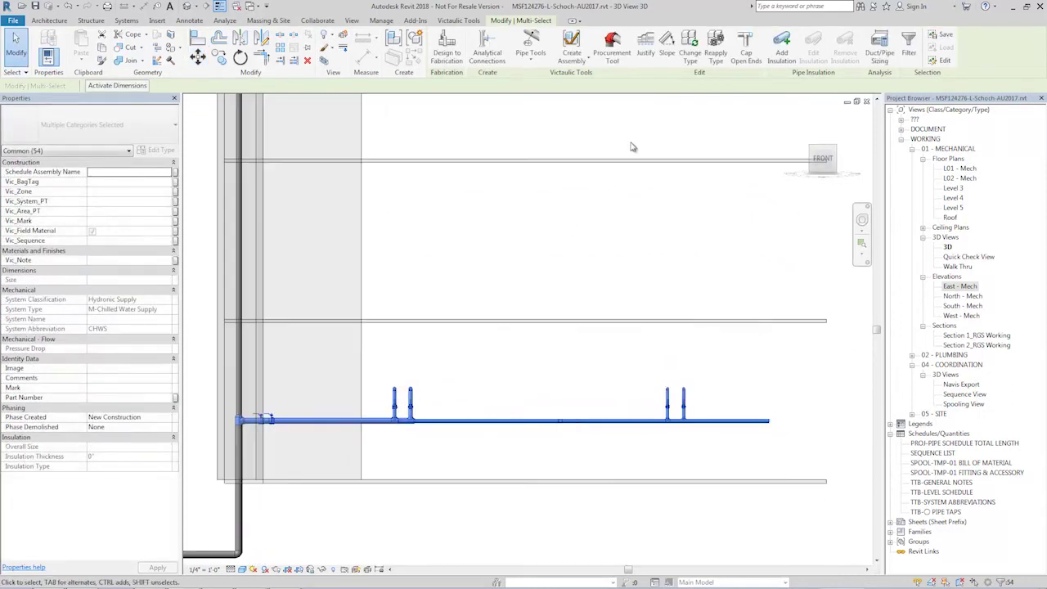
Step: Filter the selection down to the 24 pipes, excluding fittings and accessories
{"action": "left_click", "coordinate": [904, 50]}
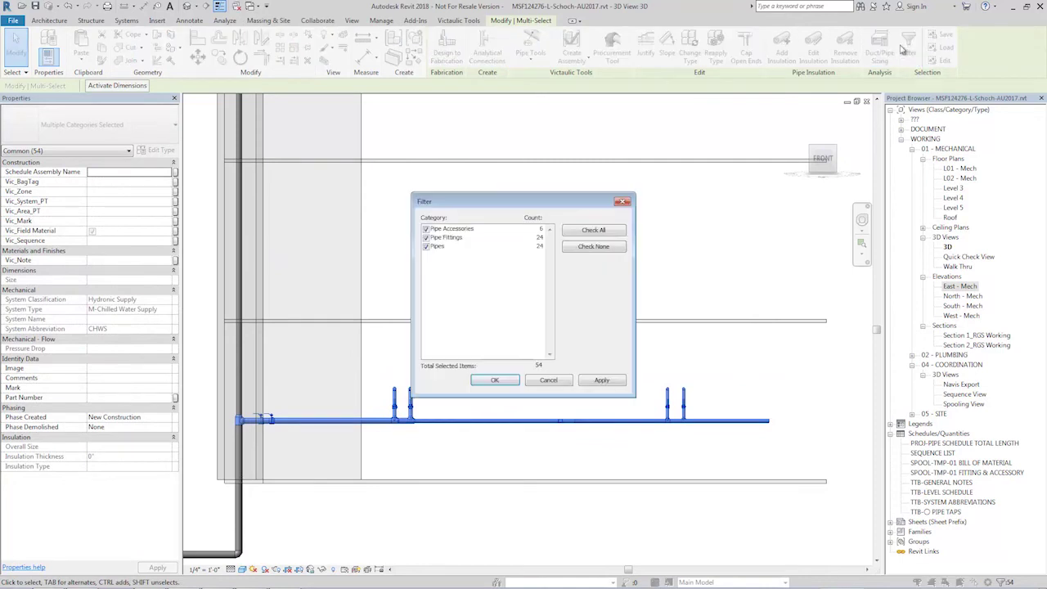
{"action": "left_click", "coordinate": [426, 237]}
{"action": "left_click", "coordinate": [425, 229]}
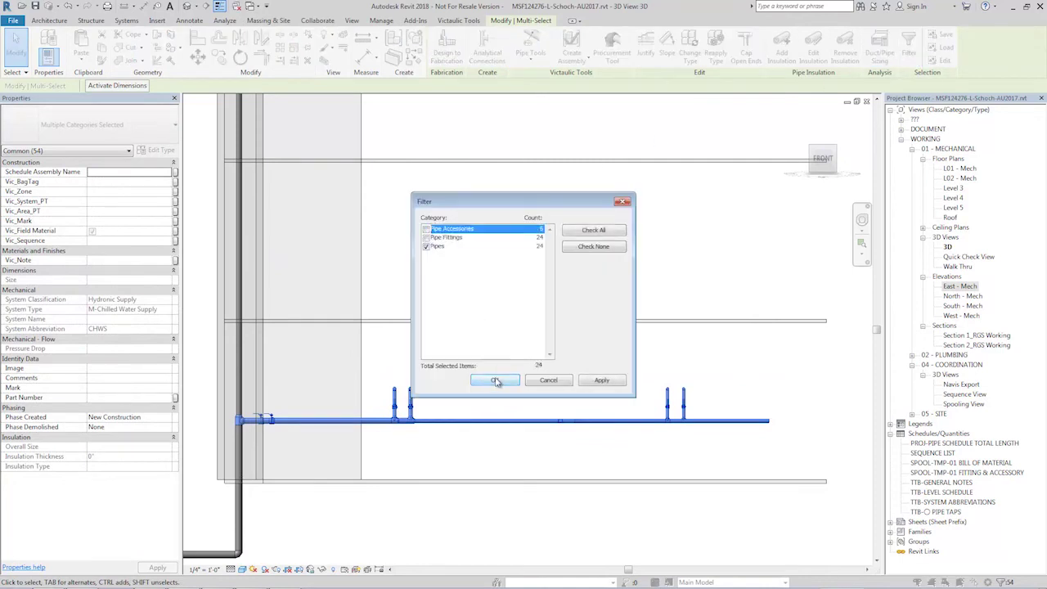
{"action": "left_click", "coordinate": [495, 379]}
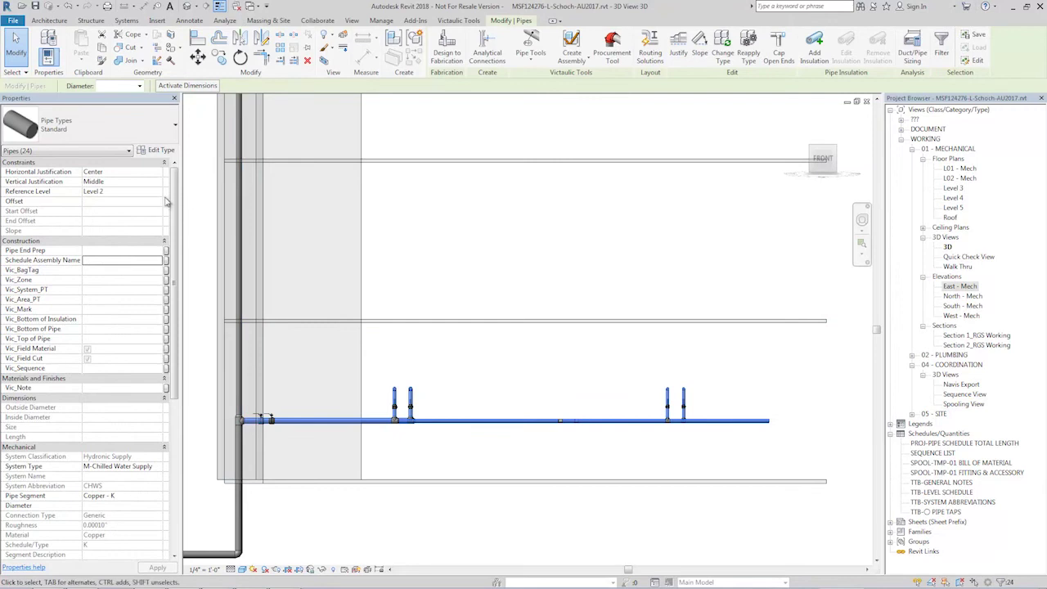
Step: Set the pipes' Reference Level to Level 3, then window-select the whole run again
{"action": "left_click", "coordinate": [161, 196]}
{"action": "left_click", "coordinate": [158, 193]}
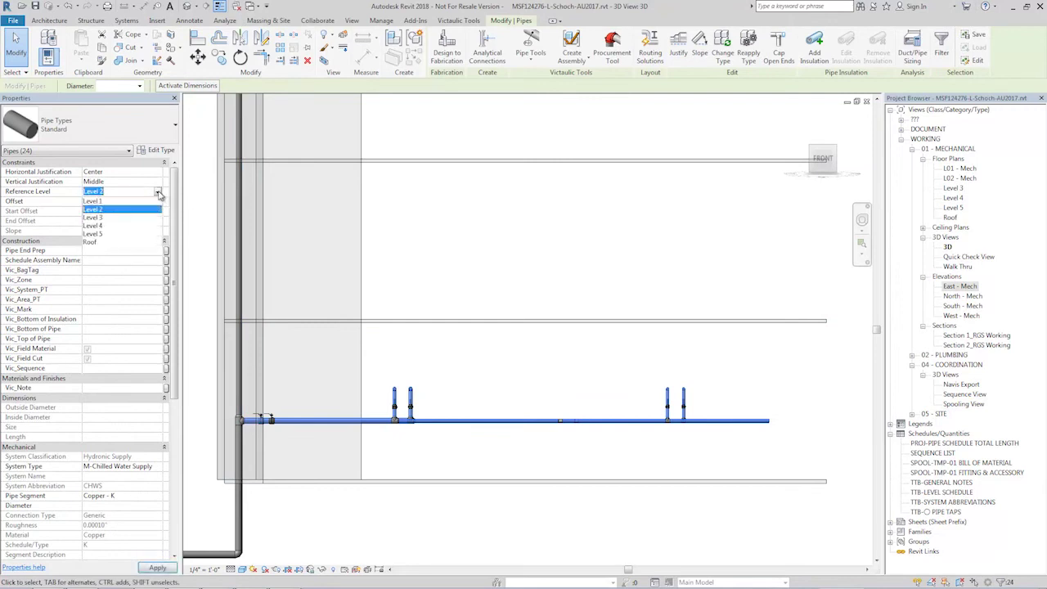
{"action": "left_click", "coordinate": [94, 217]}
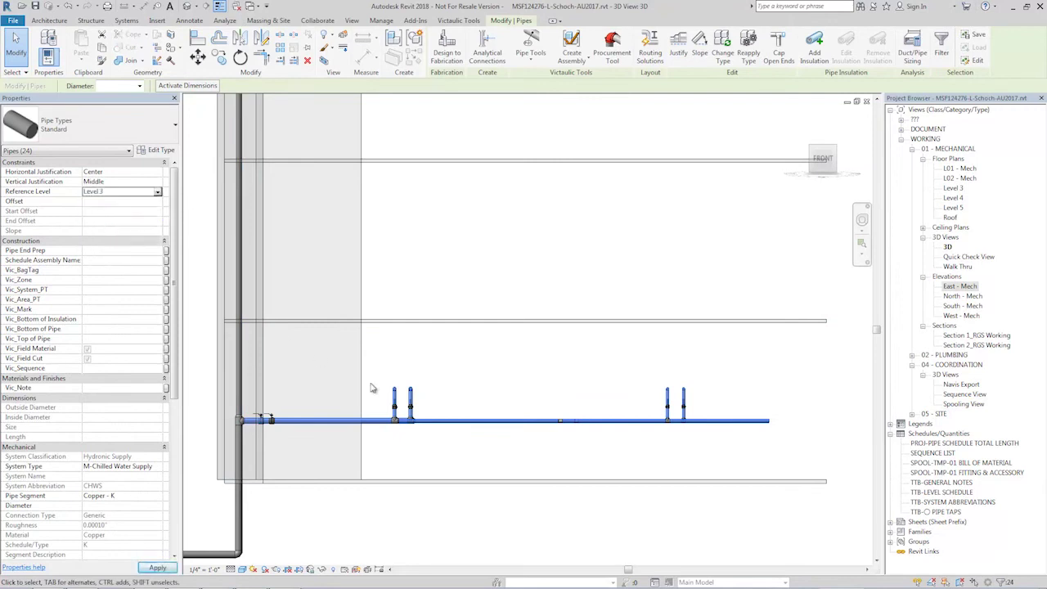
{"action": "left_click", "coordinate": [506, 449]}
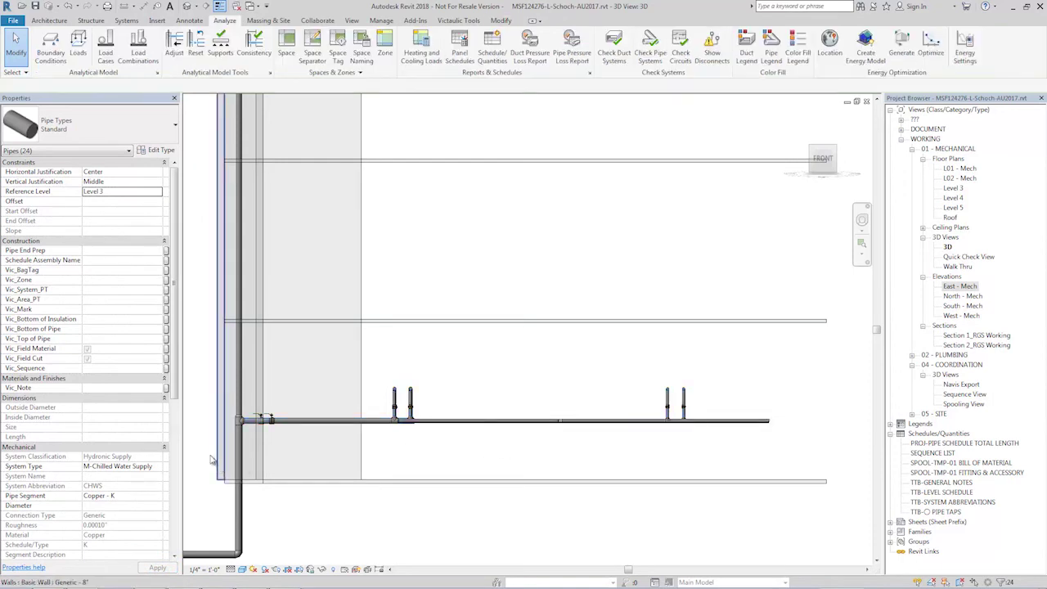
{"action": "left_click_drag", "start_coordinate": [199, 449], "coordinate": [801, 369]}
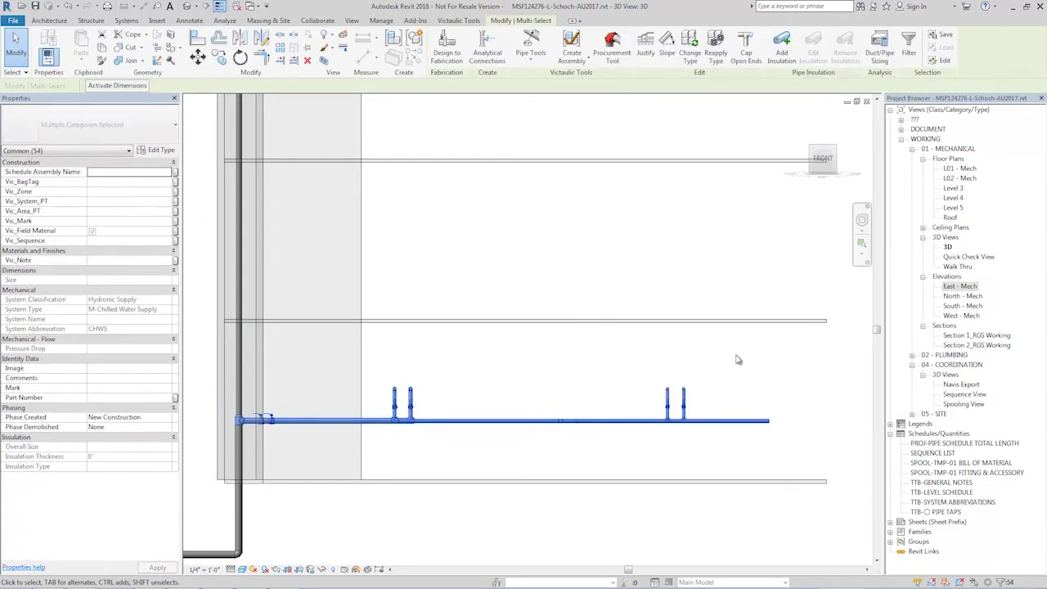
Step: Filter the selection down to the 24 pipe fittings, excluding pipes and accessories
{"action": "left_click", "coordinate": [909, 49]}
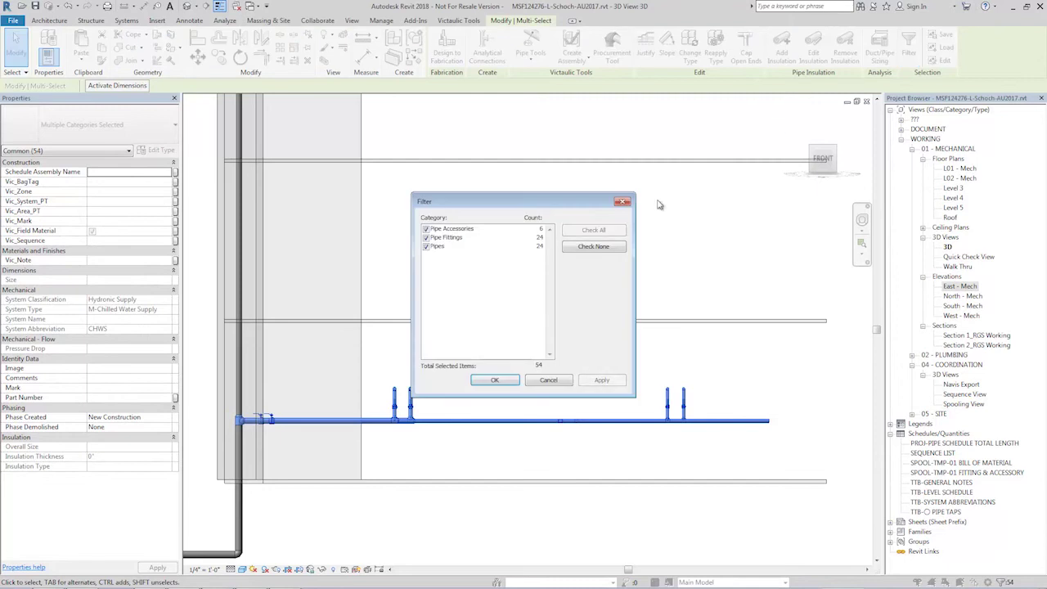
{"action": "left_click", "coordinate": [426, 246]}
{"action": "left_click", "coordinate": [425, 229]}
{"action": "left_click", "coordinate": [493, 379]}
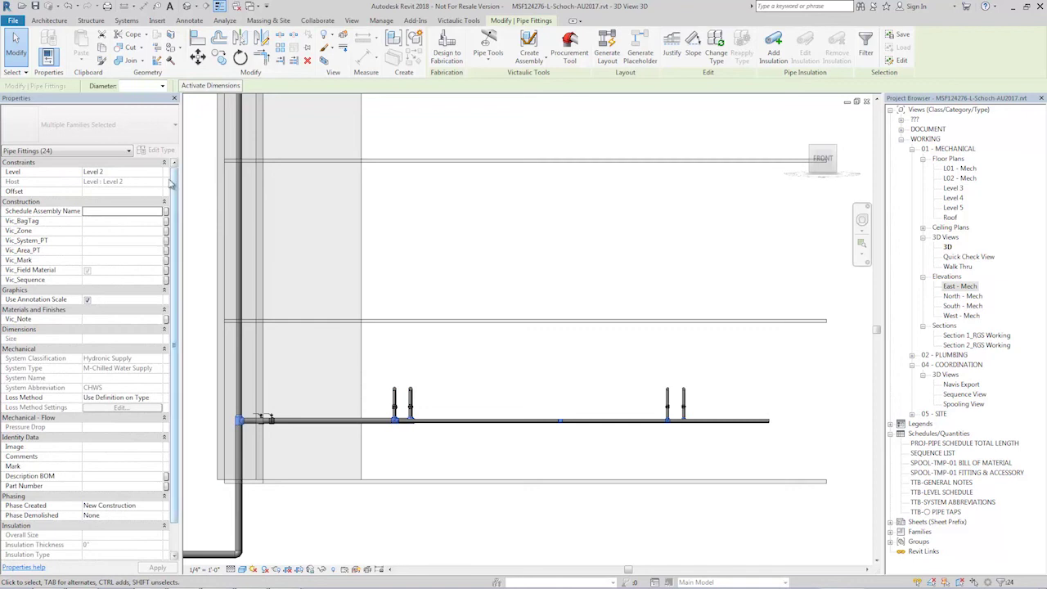
Step: Try setting the fittings' Level to Level 3, cancel after connection errors, then select the tee
{"action": "left_click", "coordinate": [159, 173]}
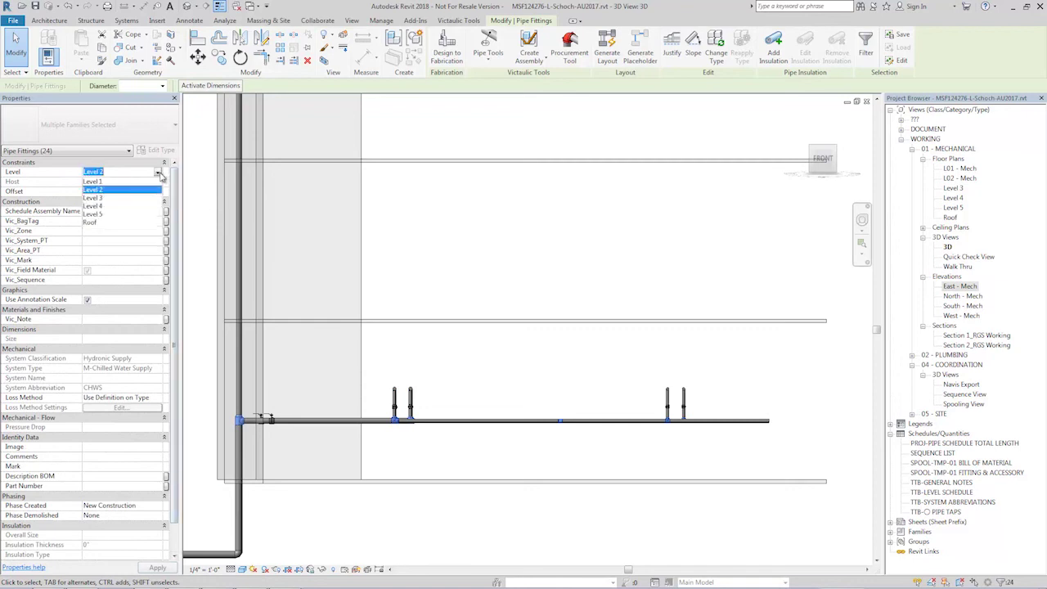
{"action": "left_click", "coordinate": [105, 199]}
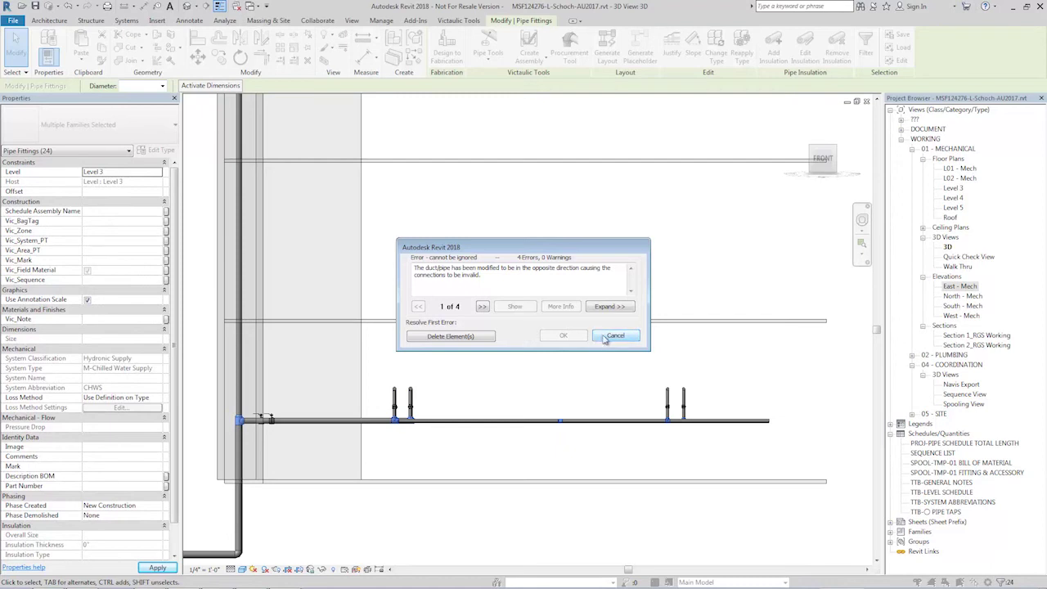
{"action": "left_click", "coordinate": [605, 337]}
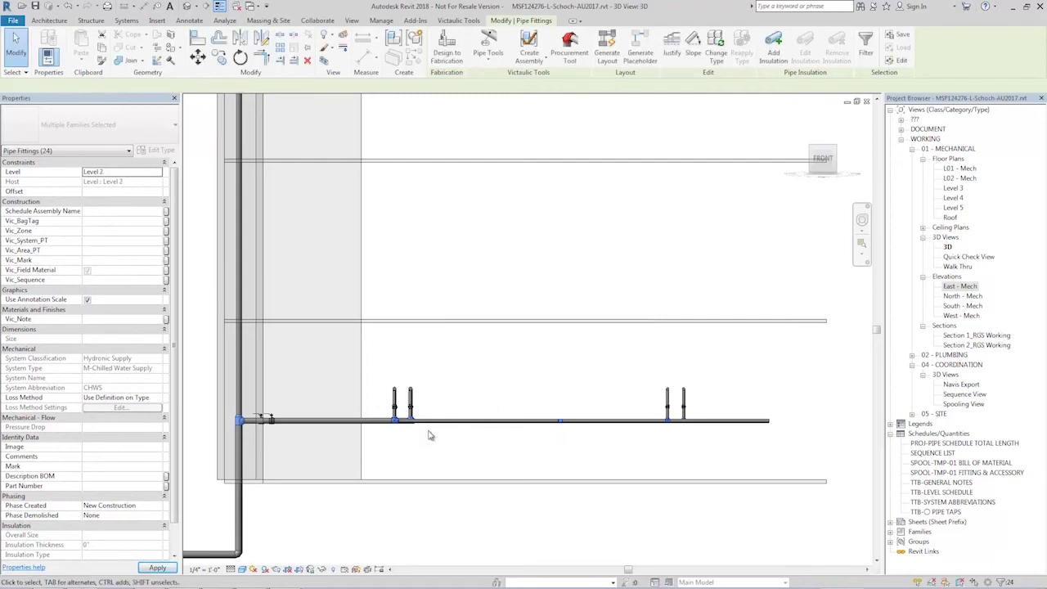
{"action": "left_click", "coordinate": [430, 433]}
{"action": "scroll", "coordinate": [409, 425], "scroll_direction": "up", "scroll_amount": 4}
{"action": "left_click", "coordinate": [397, 418]}
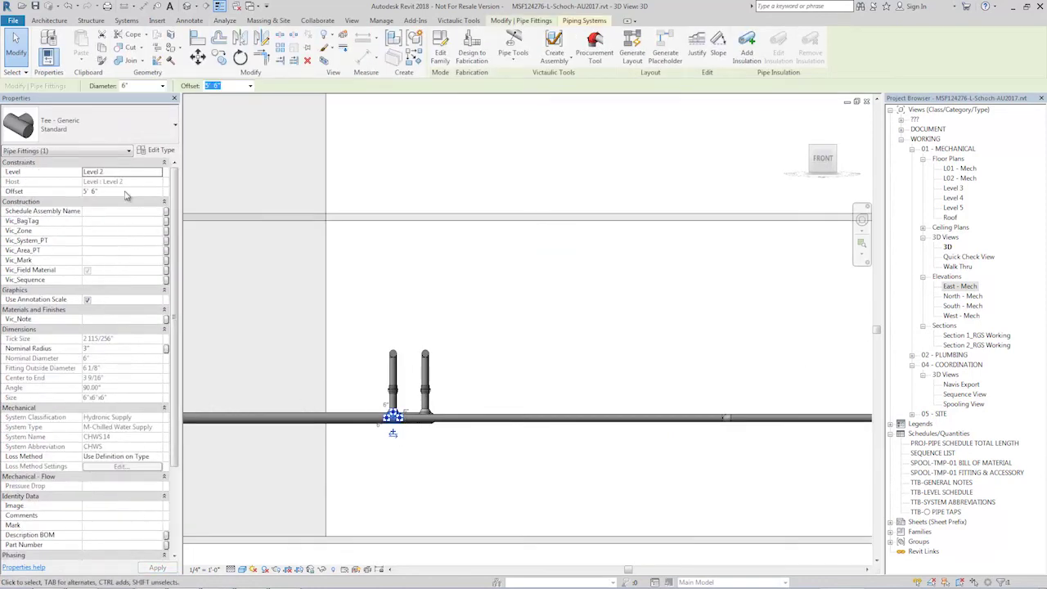
{"action": "left_click", "coordinate": [135, 173]}
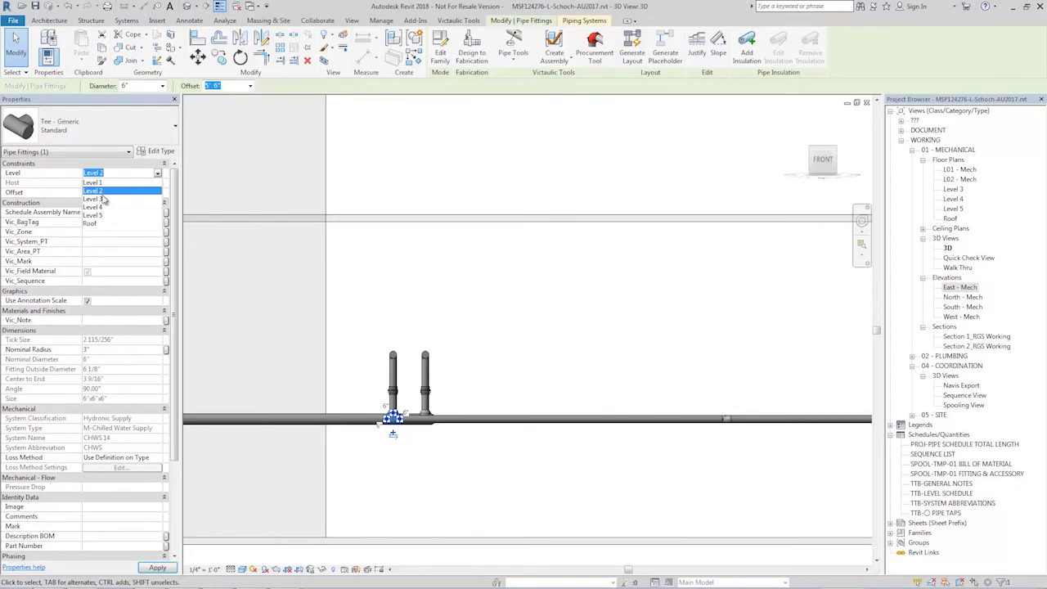
{"action": "left_click", "coordinate": [103, 198]}
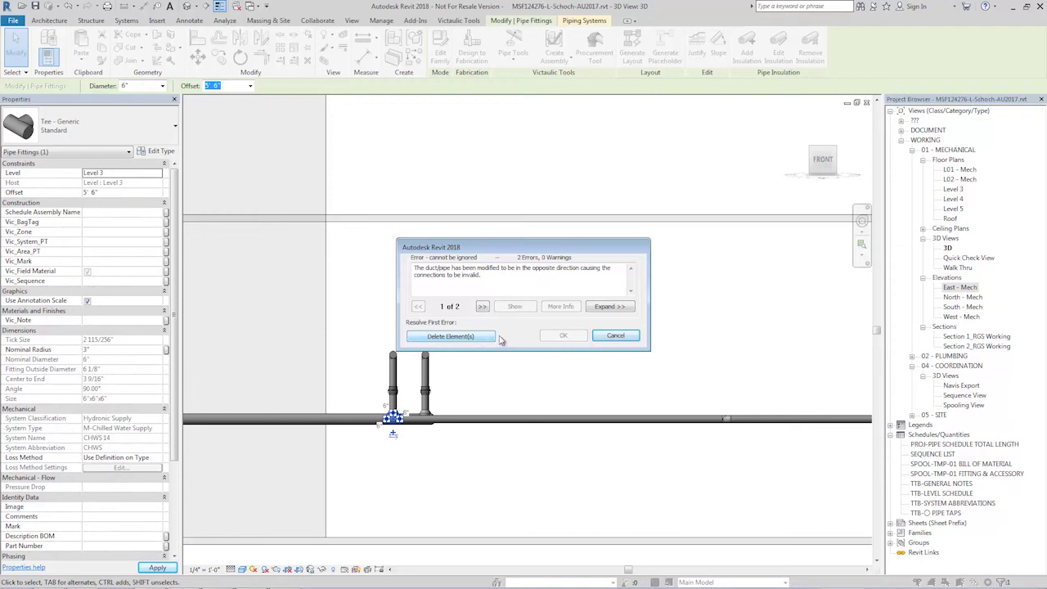
{"action": "left_click", "coordinate": [615, 338]}
Step: Window-select all 54 run elements and move them up to the floor above
{"action": "scroll", "coordinate": [654, 339], "scroll_direction": "down", "scroll_amount": 3}
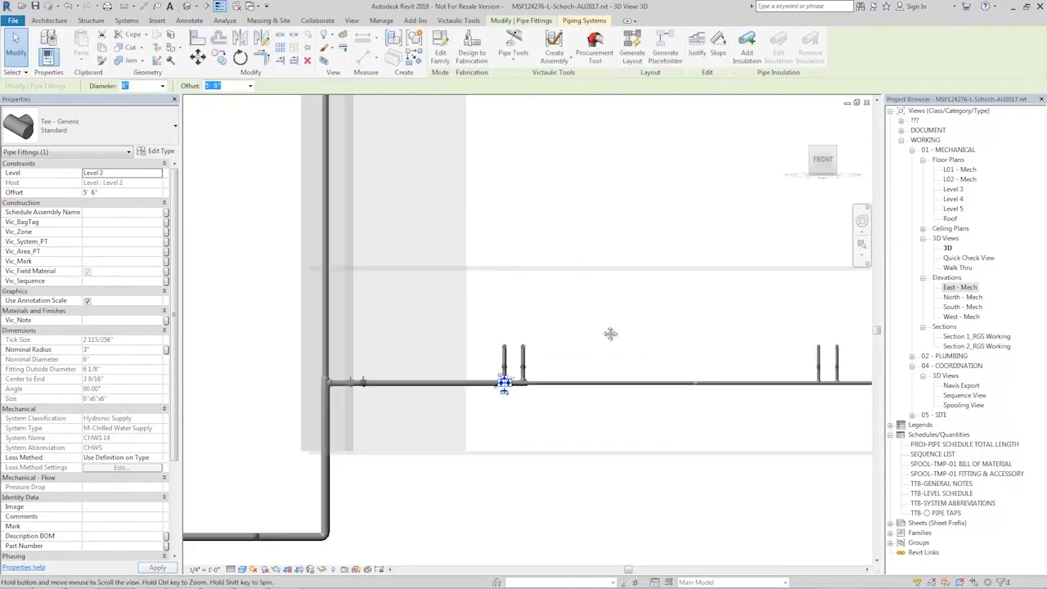
{"action": "middle_click_drag", "start_coordinate": [612, 334], "coordinate": [479, 350]}
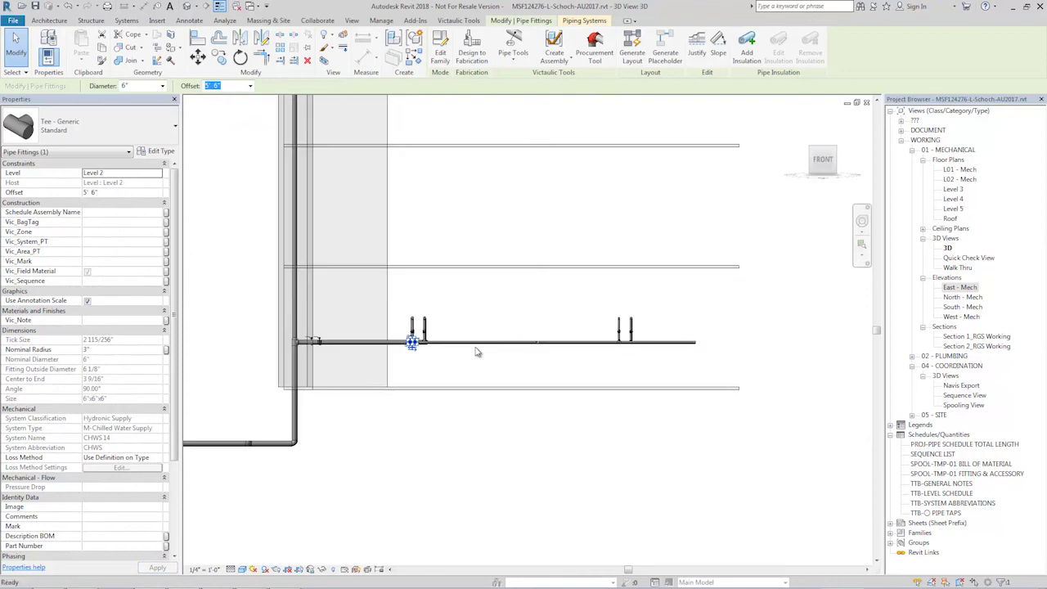
{"action": "key", "text": "Escape"}
{"action": "left_click_drag", "start_coordinate": [237, 301], "coordinate": [743, 373]}
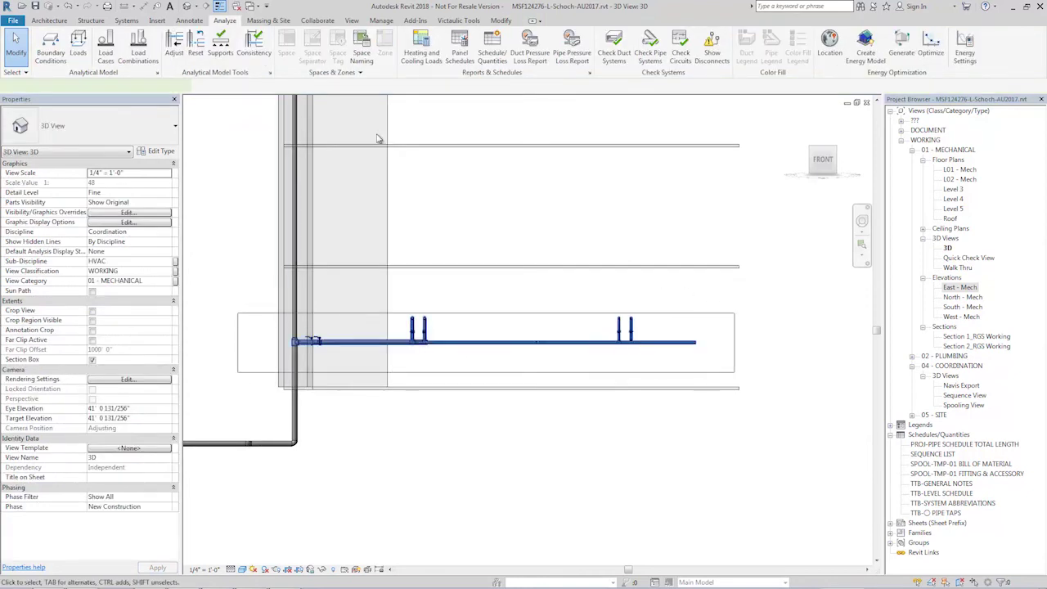
{"action": "key", "text": "c"}
{"action": "key", "text": "o"}
{"action": "left_click", "coordinate": [505, 326]}
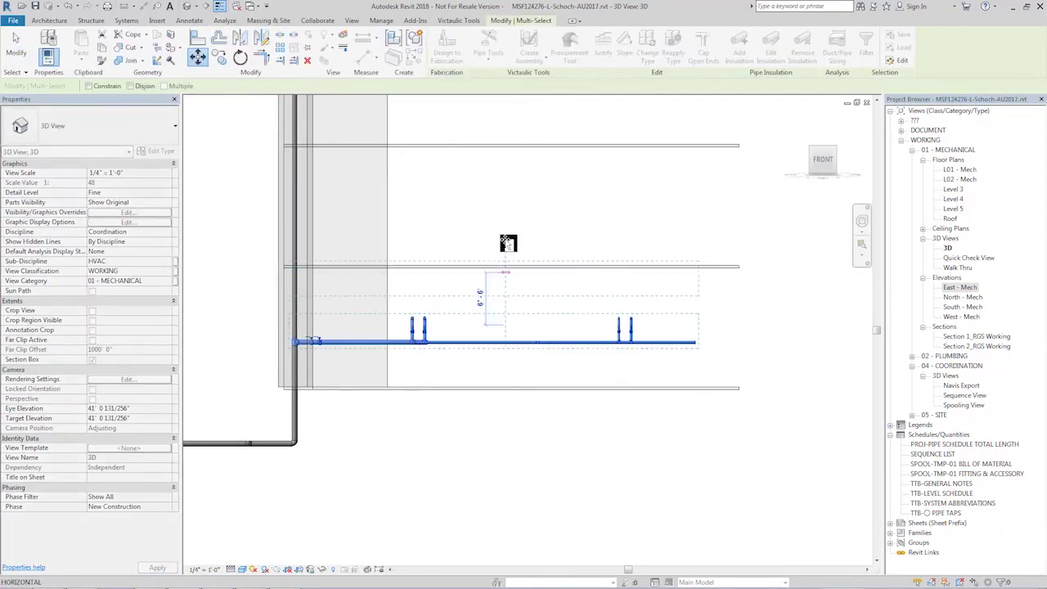
{"action": "left_click", "coordinate": [506, 214]}
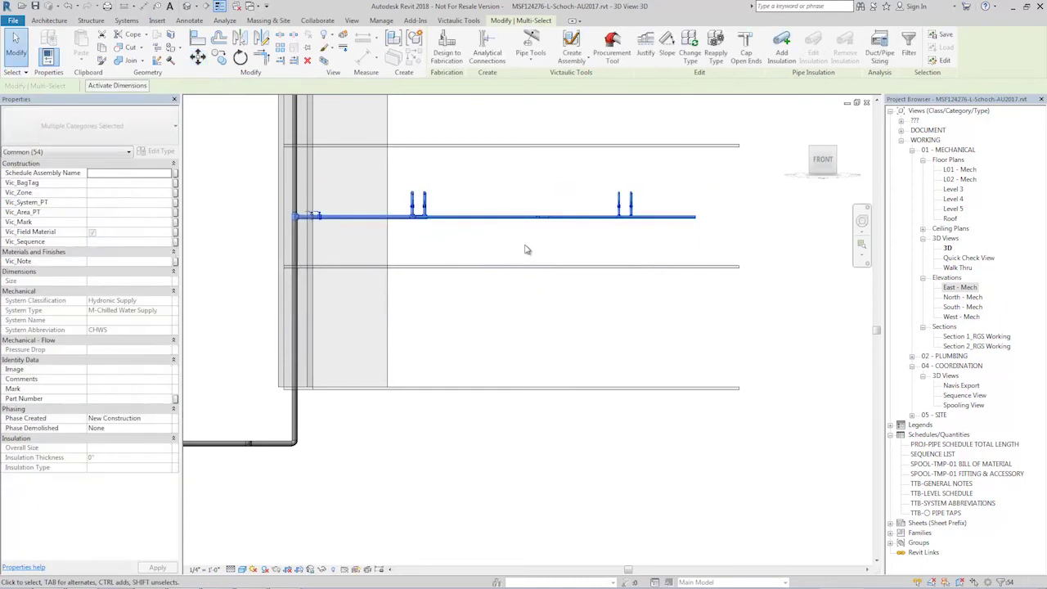
{"action": "scroll", "coordinate": [526, 250], "scroll_direction": "up", "scroll_amount": 2}
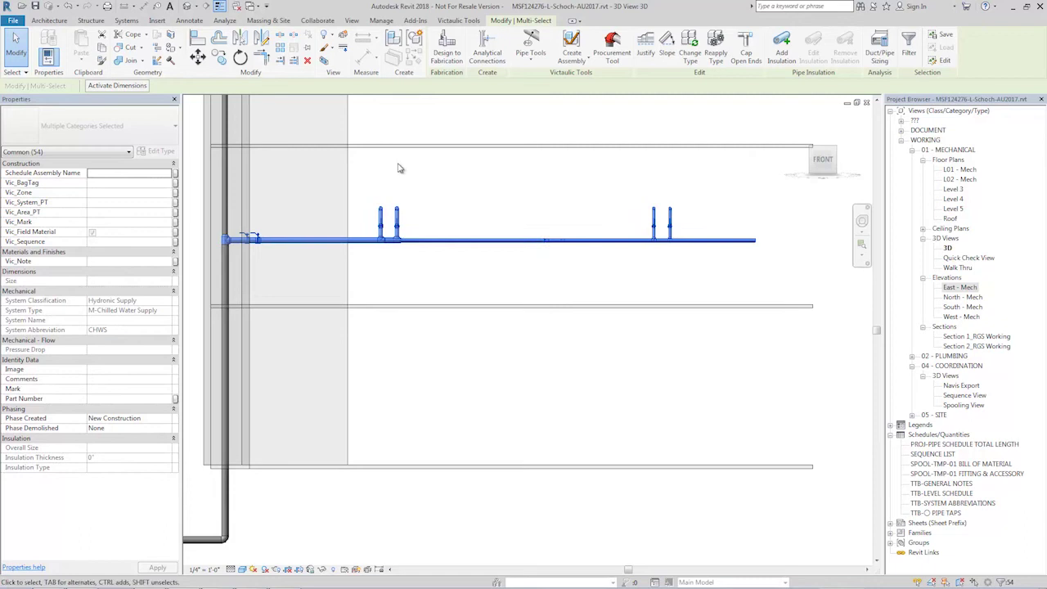
Step: Reassociate the 54 run elements to Level 3 using Victaulic Leveler's Move To option
{"action": "left_click", "coordinate": [458, 21]}
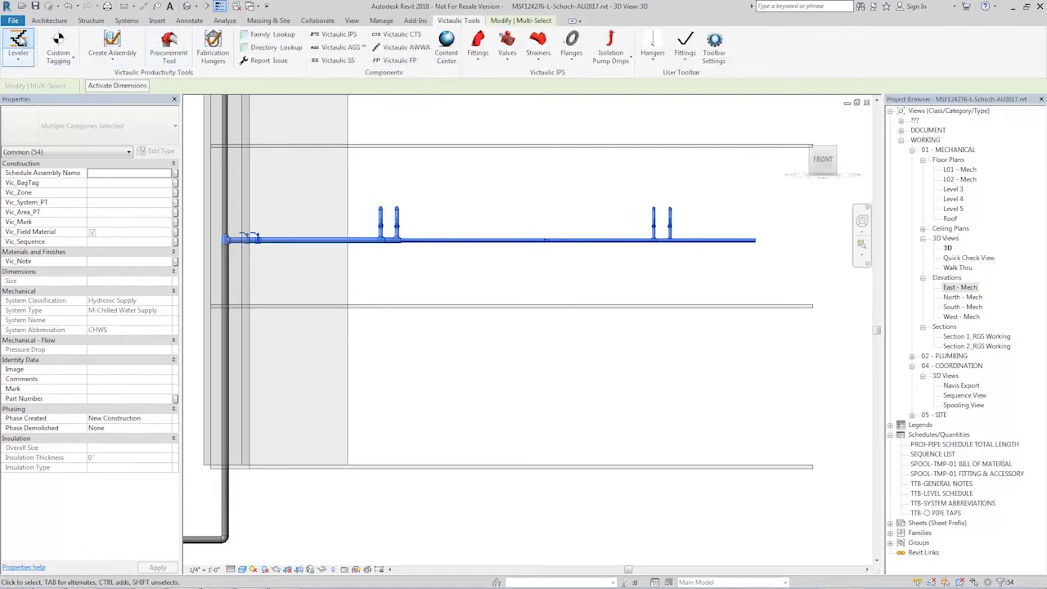
{"action": "left_click", "coordinate": [17, 41]}
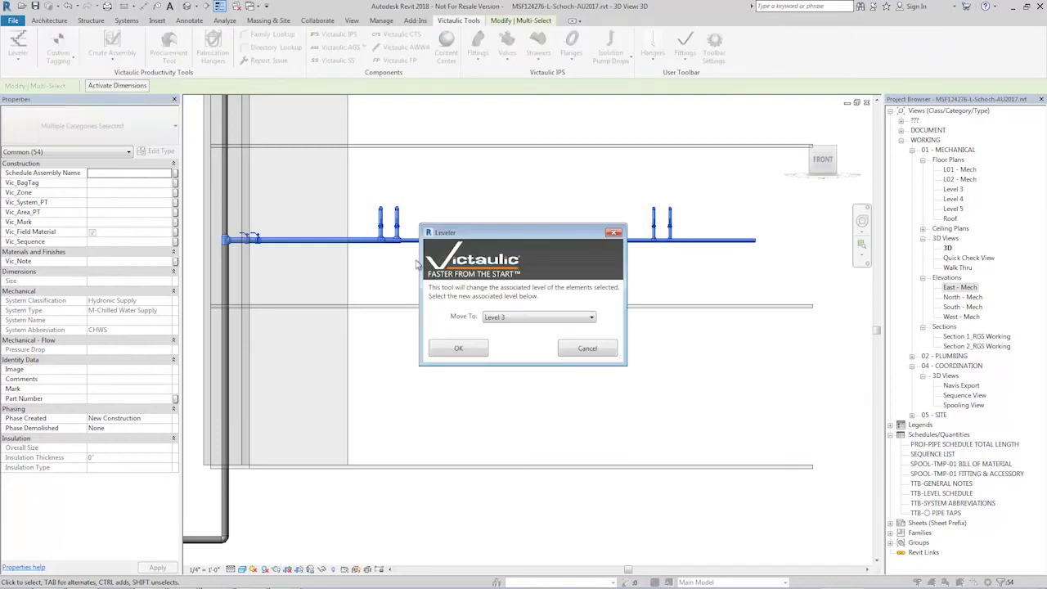
{"action": "left_click", "coordinate": [536, 318]}
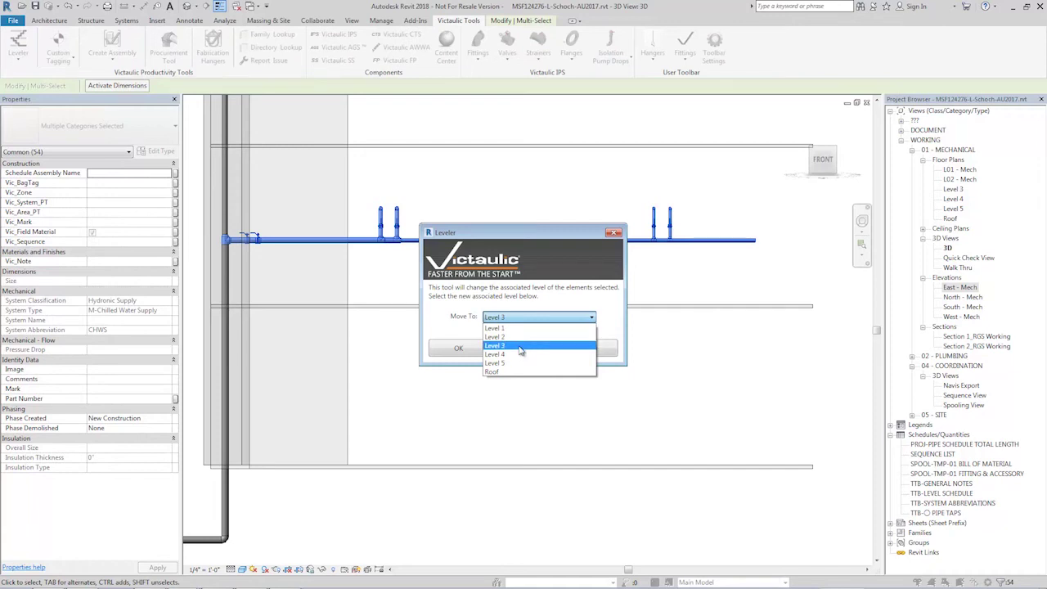
{"action": "left_click", "coordinate": [519, 347]}
{"action": "left_click", "coordinate": [459, 349]}
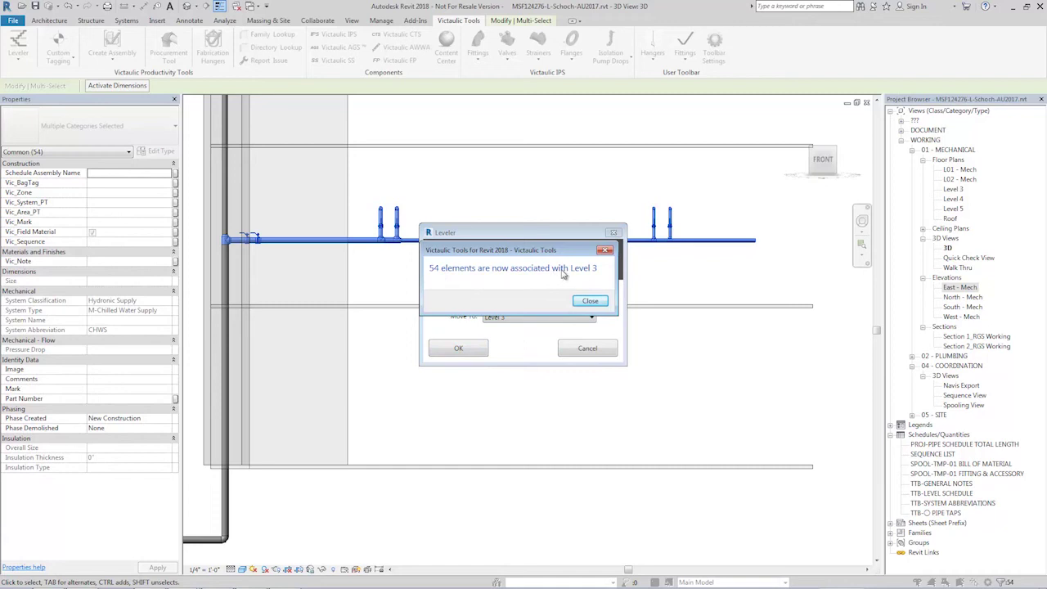
{"action": "left_click", "coordinate": [589, 301]}
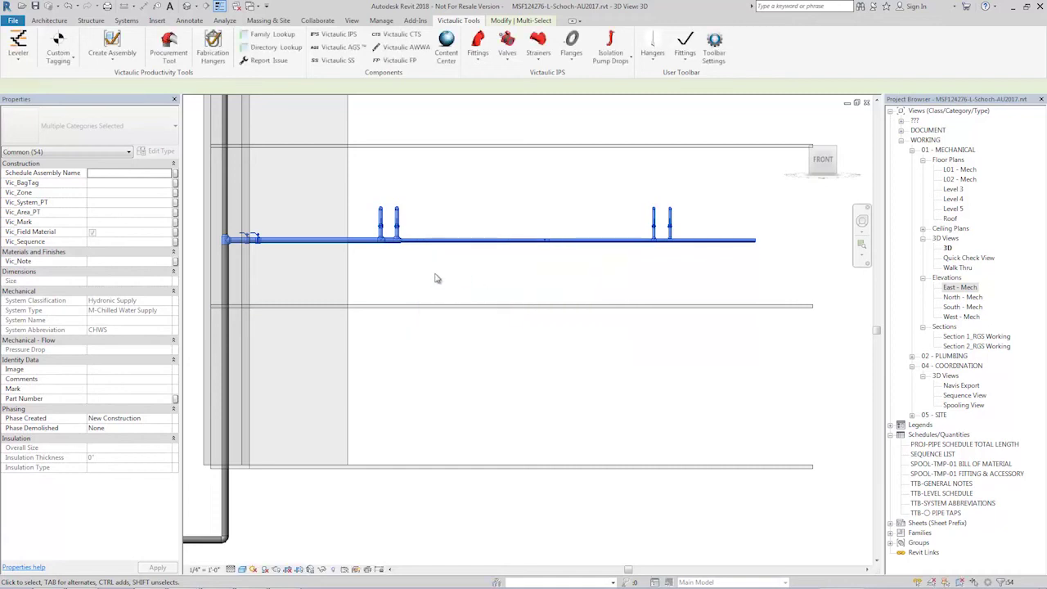
{"action": "left_click", "coordinate": [439, 276]}
{"action": "scroll", "coordinate": [381, 246], "scroll_direction": "up", "scroll_amount": 4}
{"action": "left_click", "coordinate": [381, 245]}
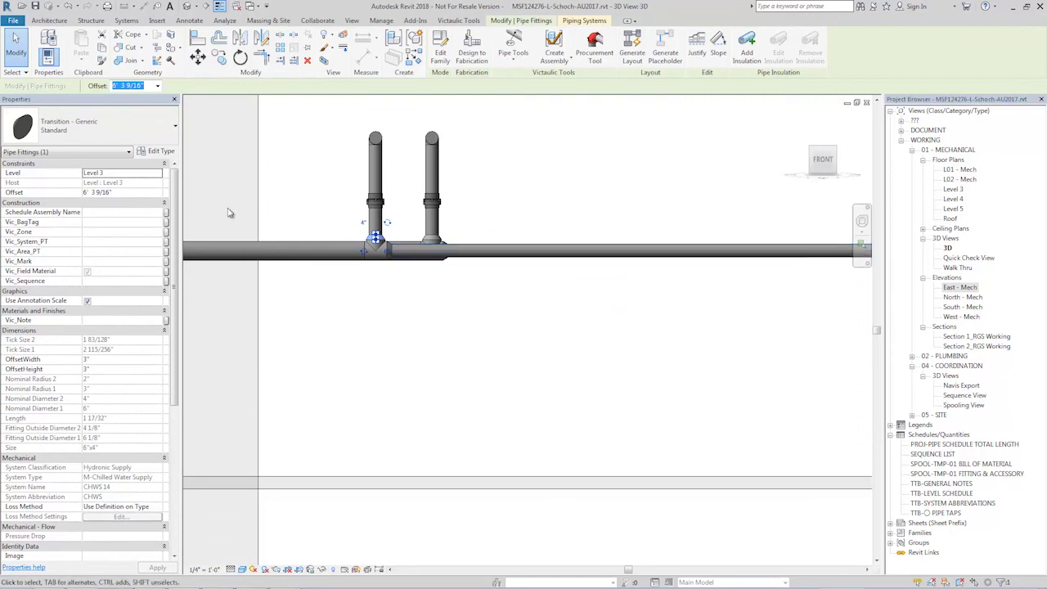
{"action": "left_click", "coordinate": [384, 204]}
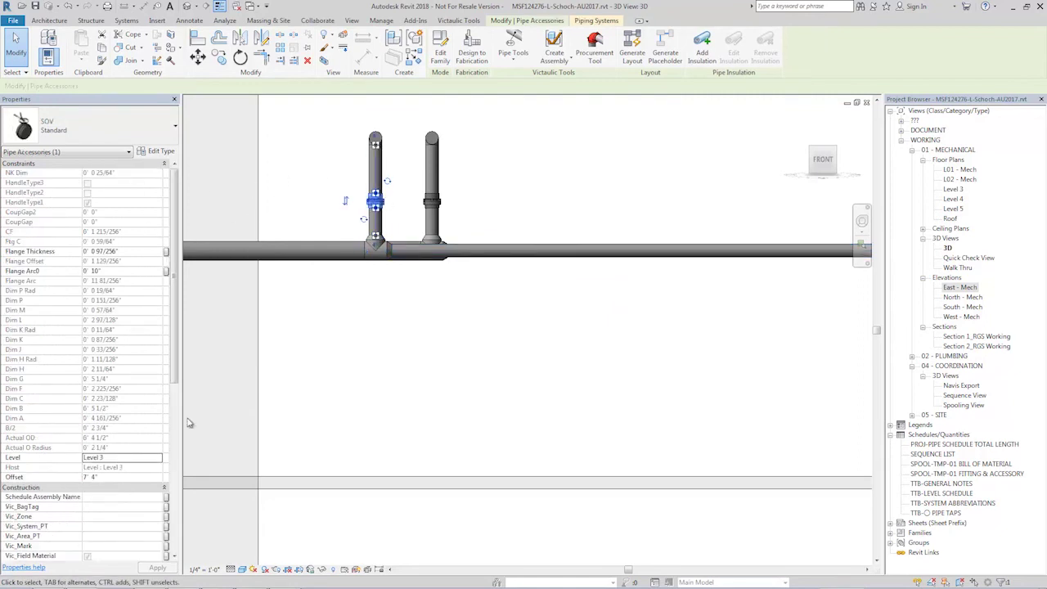
{"action": "left_click", "coordinate": [493, 254]}
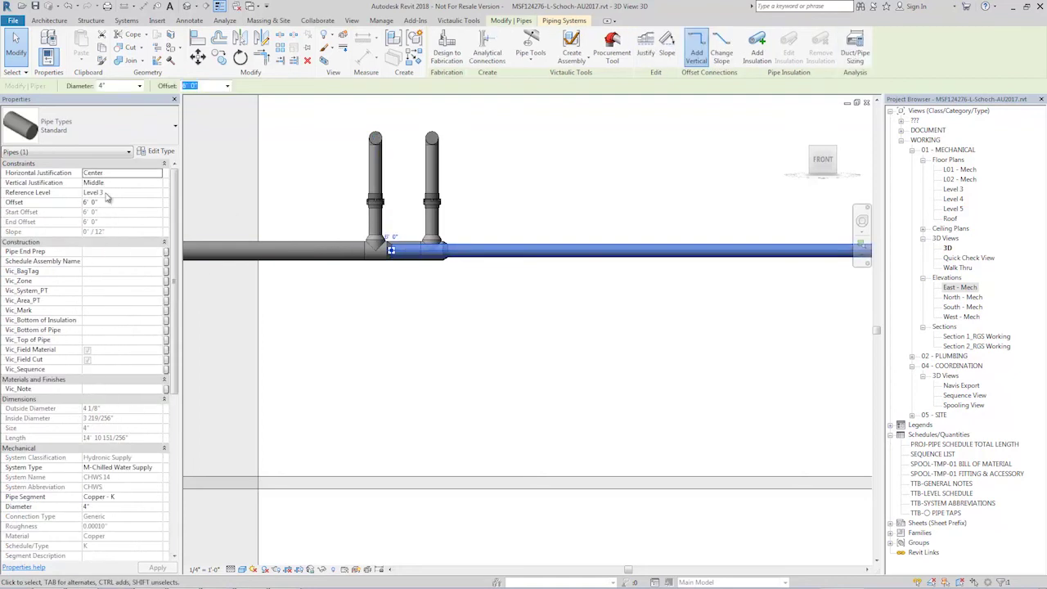
{"action": "left_click", "coordinate": [544, 354]}
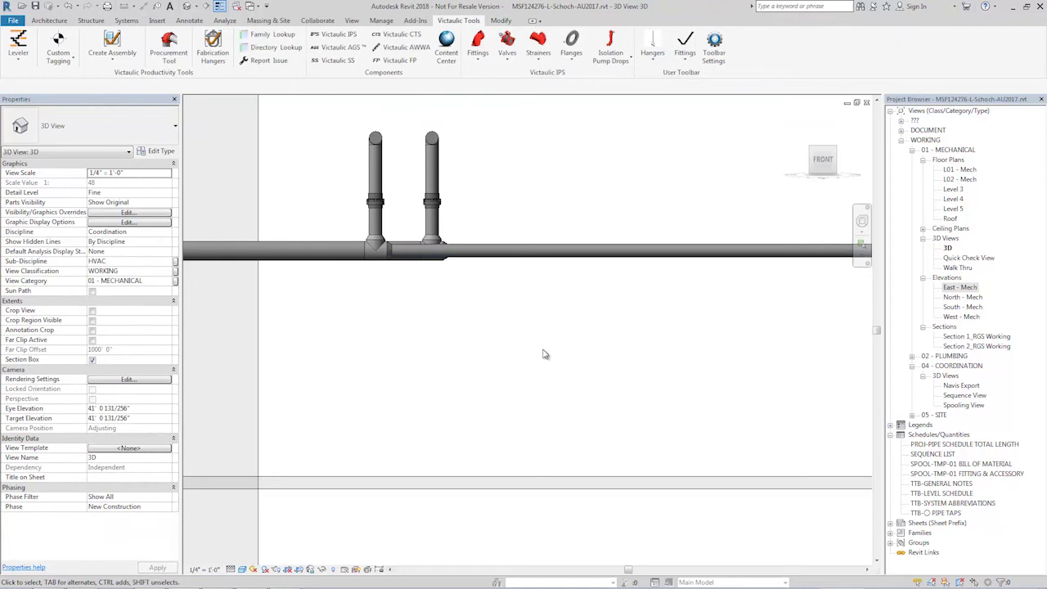
{"action": "scroll", "coordinate": [543, 353], "scroll_direction": "down", "scroll_amount": 4}
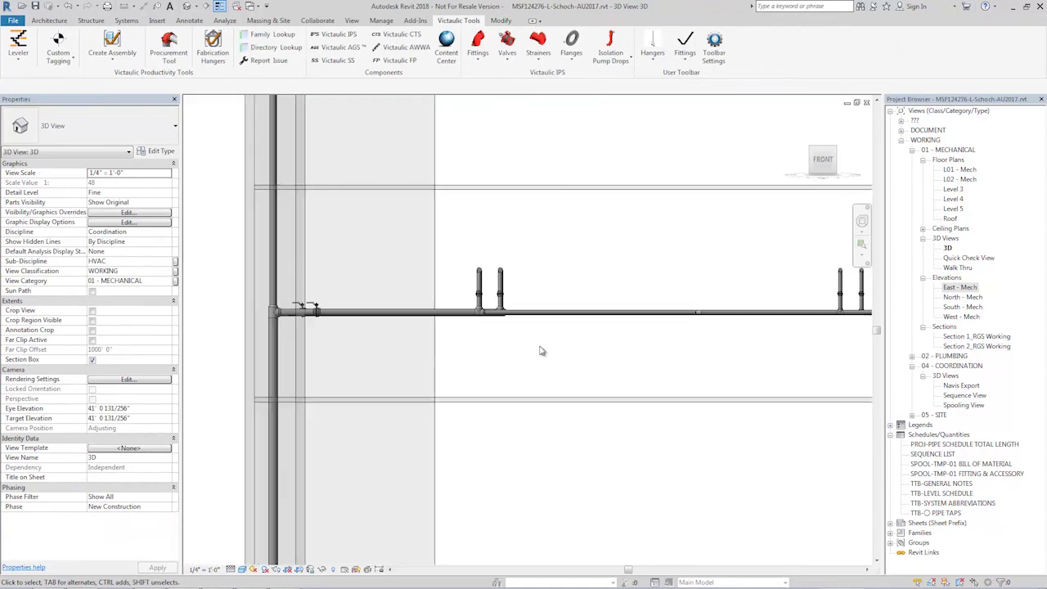